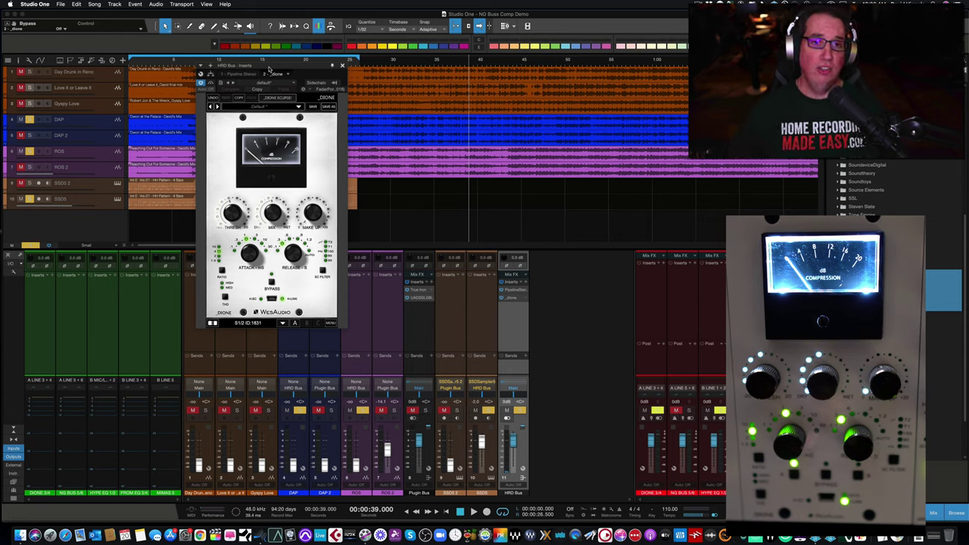
pyautogui.moveTo(270, 68); pyautogui.dragTo(265, 62)
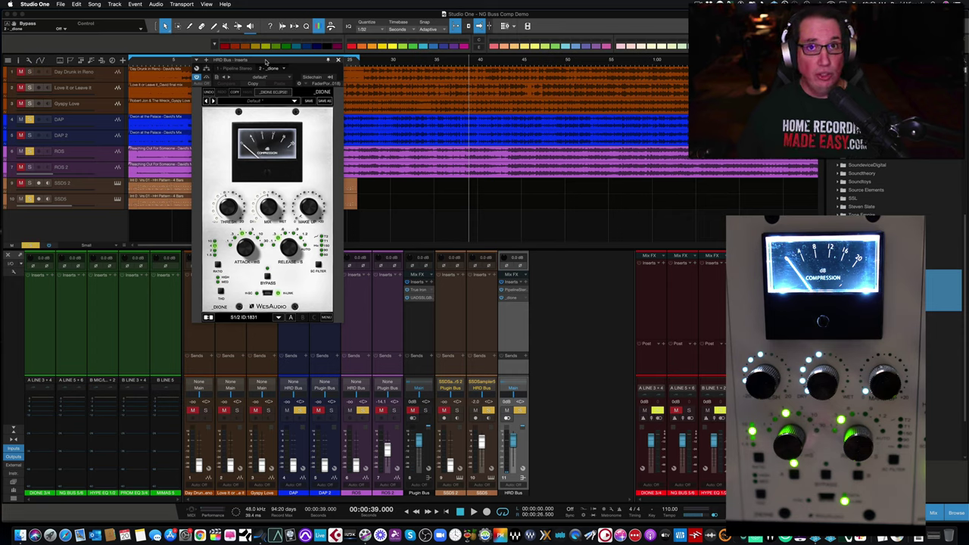
pyautogui.moveTo(266, 64); pyautogui.dragTo(271, 68)
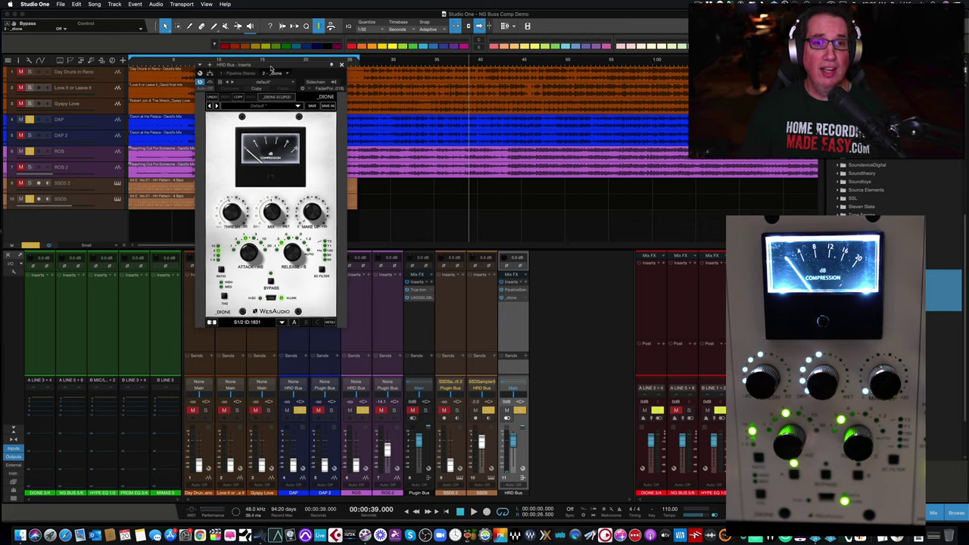
pyautogui.moveTo(272, 68); pyautogui.dragTo(279, 72)
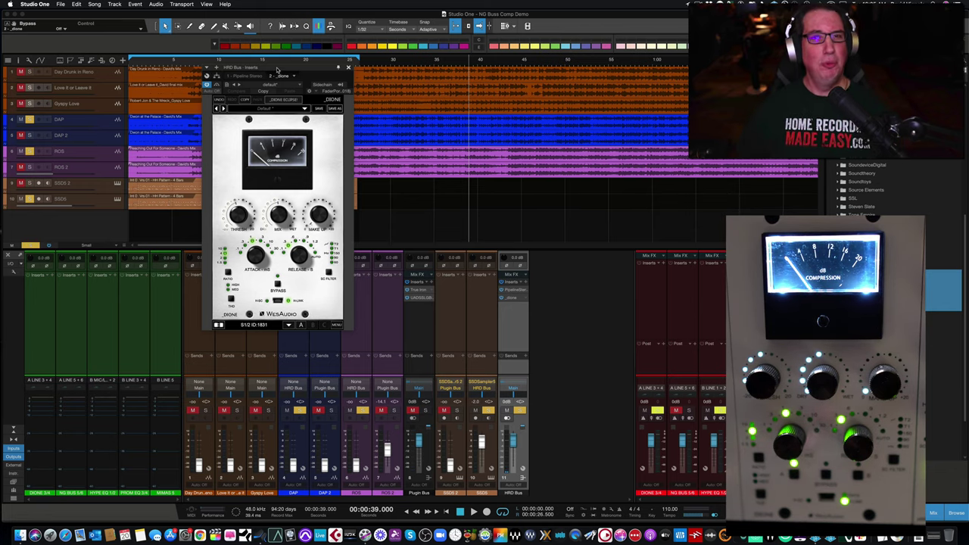
pyautogui.moveTo(279, 70); pyautogui.dragTo(282, 70)
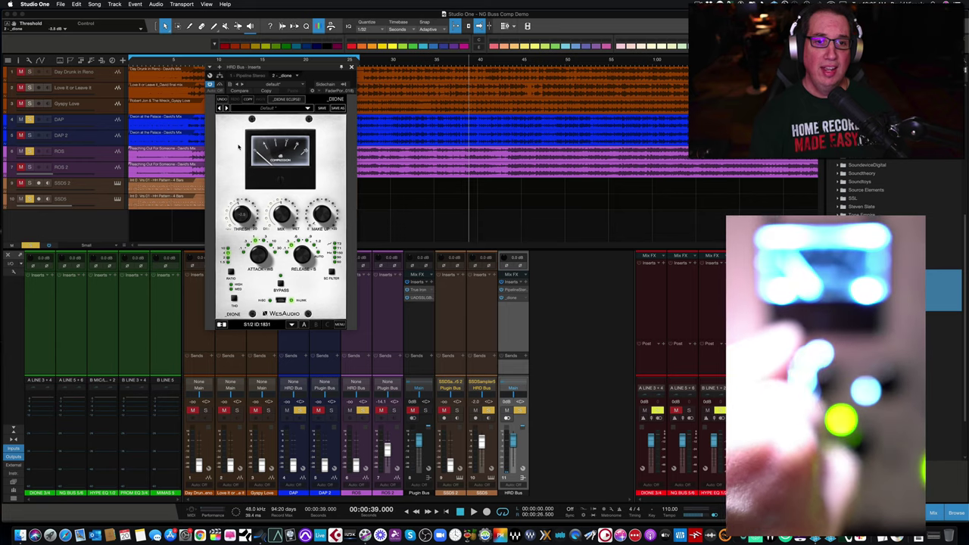
# Adjust the _dione compressor's threshold to -1.0 dB, its mix amount, and its make-up gain to 0.00 dB
pyautogui.moveTo(239, 215)
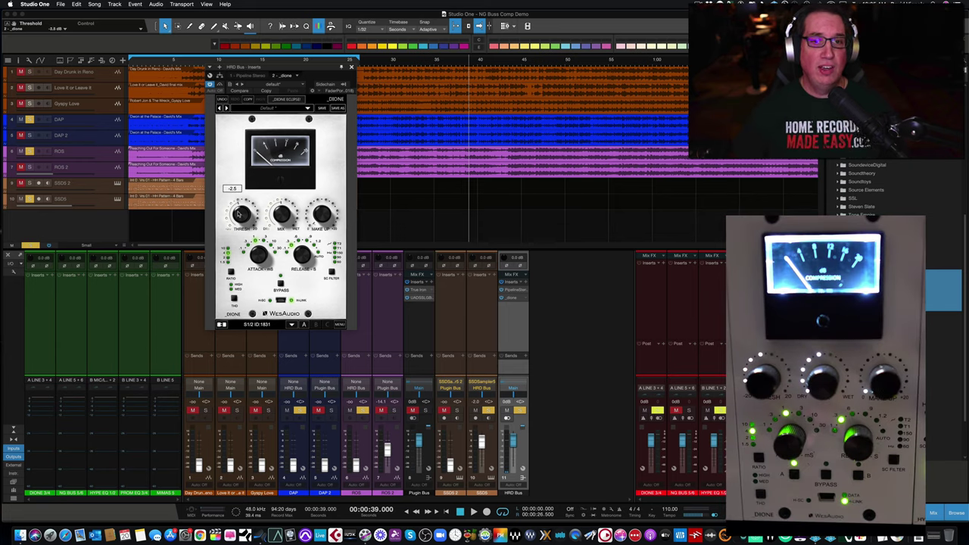
pyautogui.moveTo(238, 214)
pyautogui.mouseDown()
pyautogui.moveTo(239, 222)
pyautogui.moveTo(237, 206)
pyautogui.mouseUp()
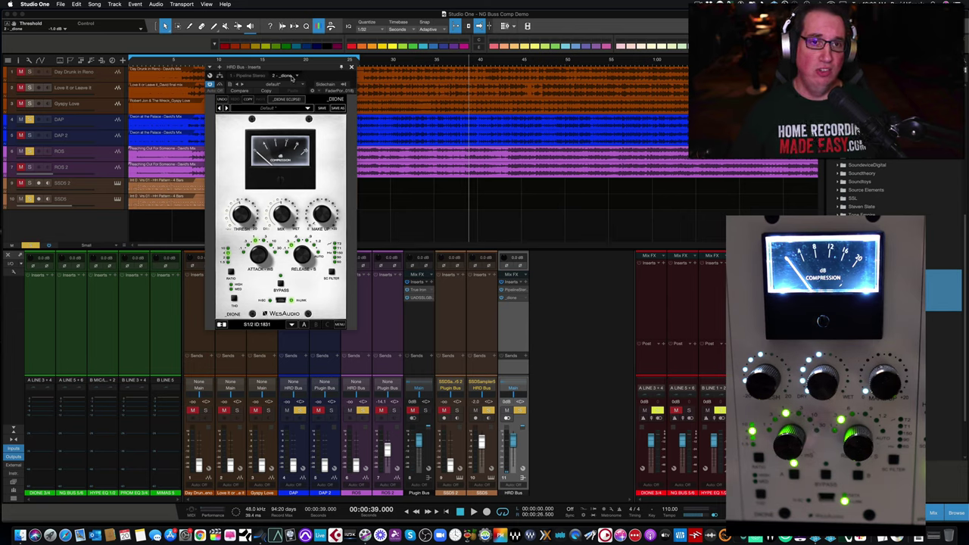
pyautogui.moveTo(294, 67); pyautogui.dragTo(295, 66)
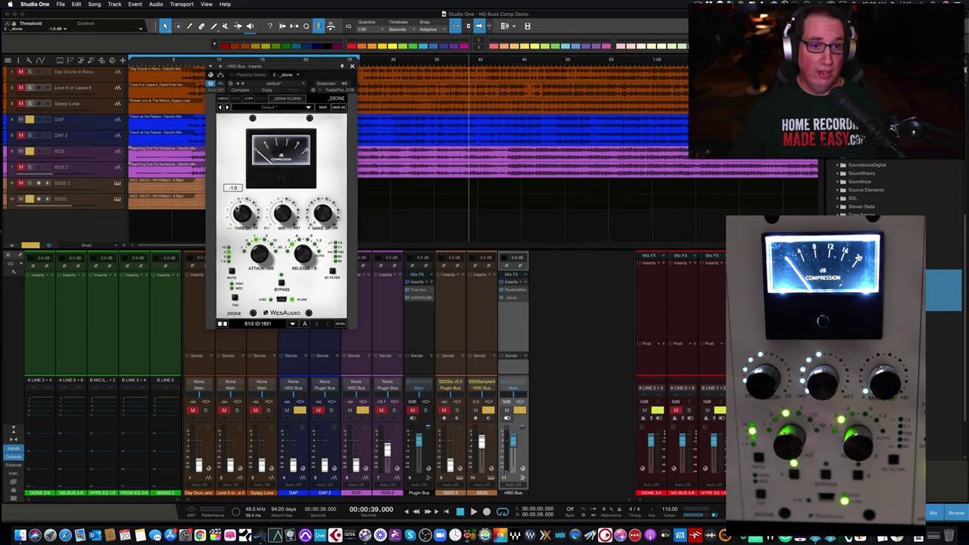
pyautogui.moveTo(239, 212); pyautogui.dragTo(278, 188)
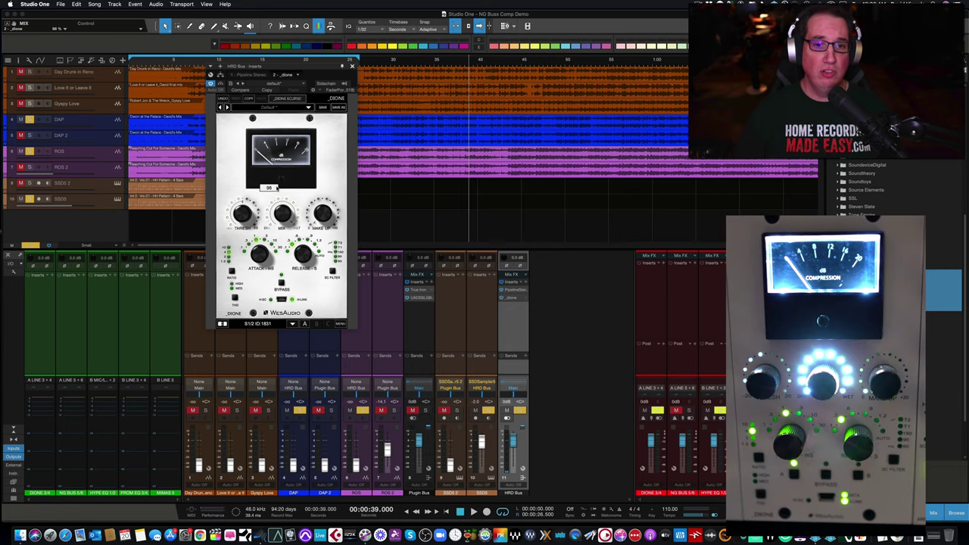
pyautogui.moveTo(323, 214)
pyautogui.mouseDown()
pyautogui.moveTo(321, 178)
pyautogui.moveTo(321, 227)
pyautogui.mouseUp()
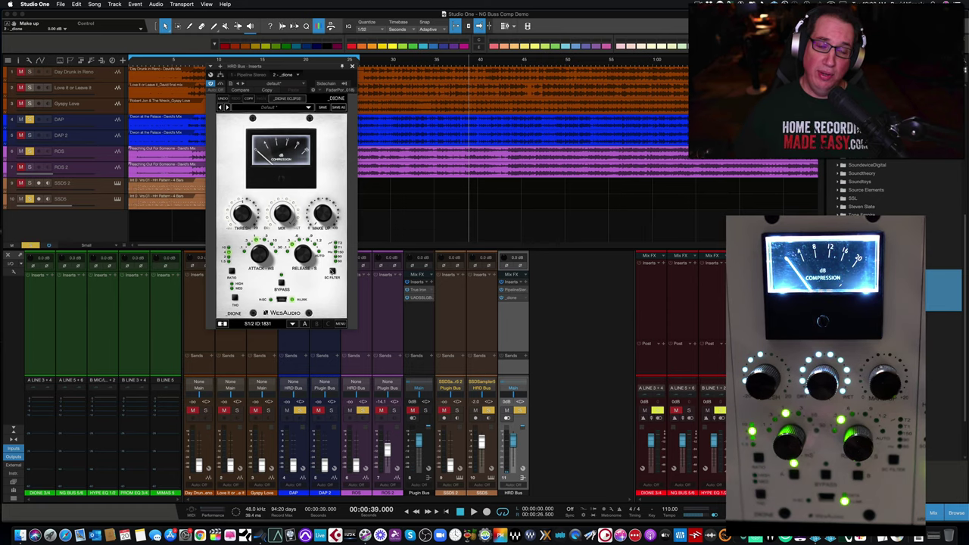
# Cycle through the _dione compressor's side-chain filter settings and switch its THD off
pyautogui.click(332, 271)
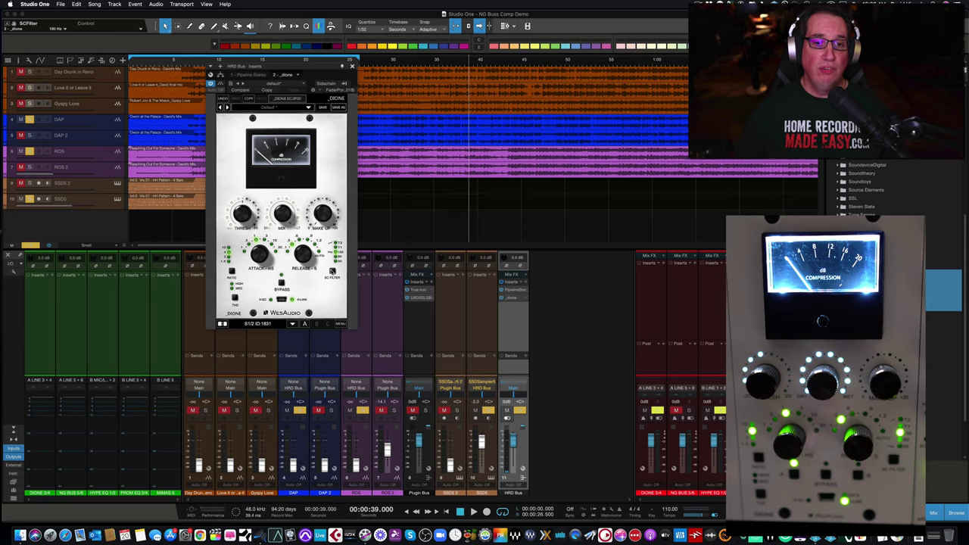
pyautogui.scroll(-3, 332, 271)
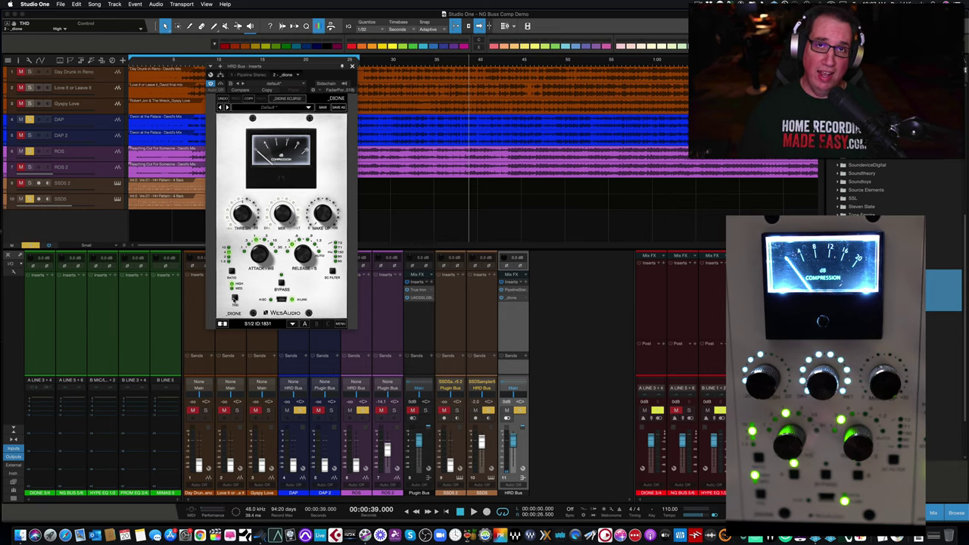
pyautogui.click(234, 297)
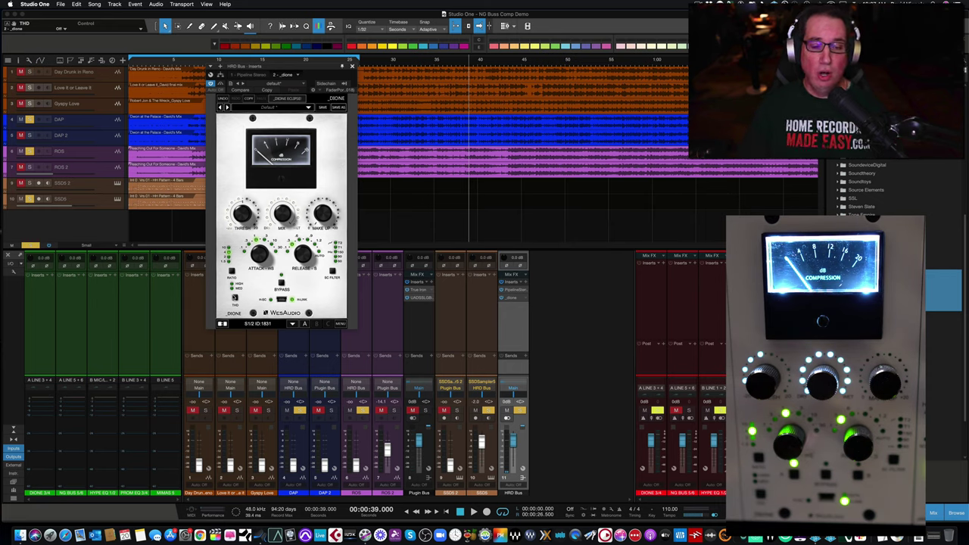
# Toggle the _dione compressor's bypass on and off several times, leaving it off
pyautogui.click(281, 282)
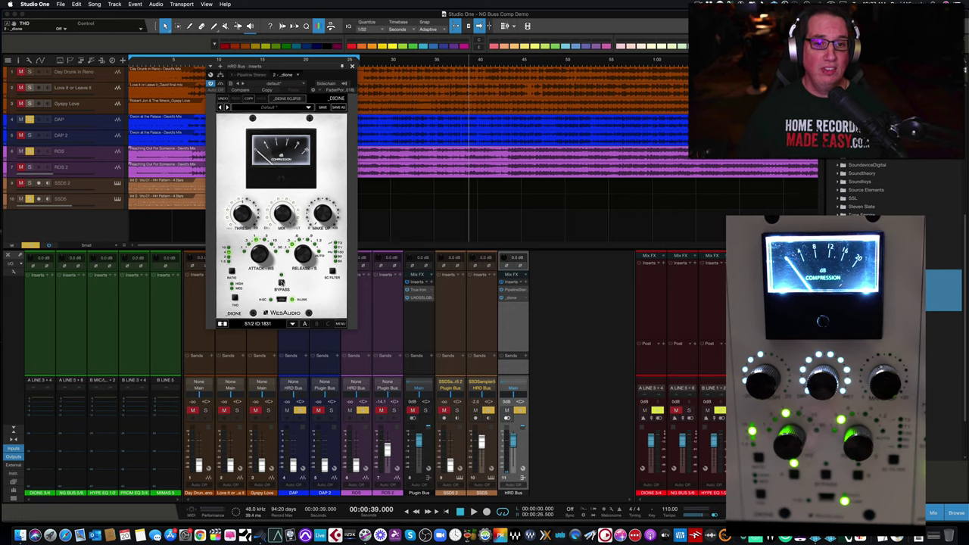
pyautogui.click(281, 283)
pyautogui.click(281, 282)
pyautogui.click(281, 283)
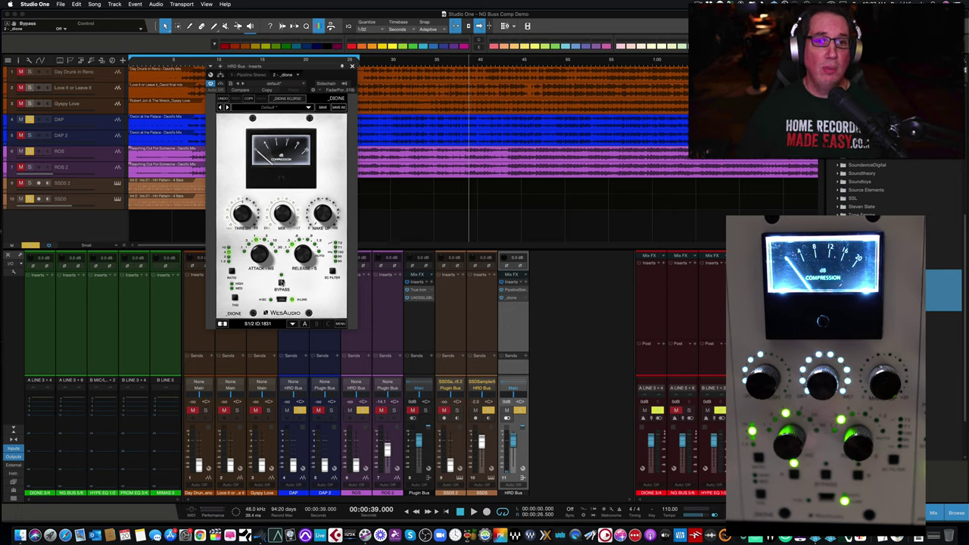
pyautogui.click(281, 282)
pyautogui.click(281, 283)
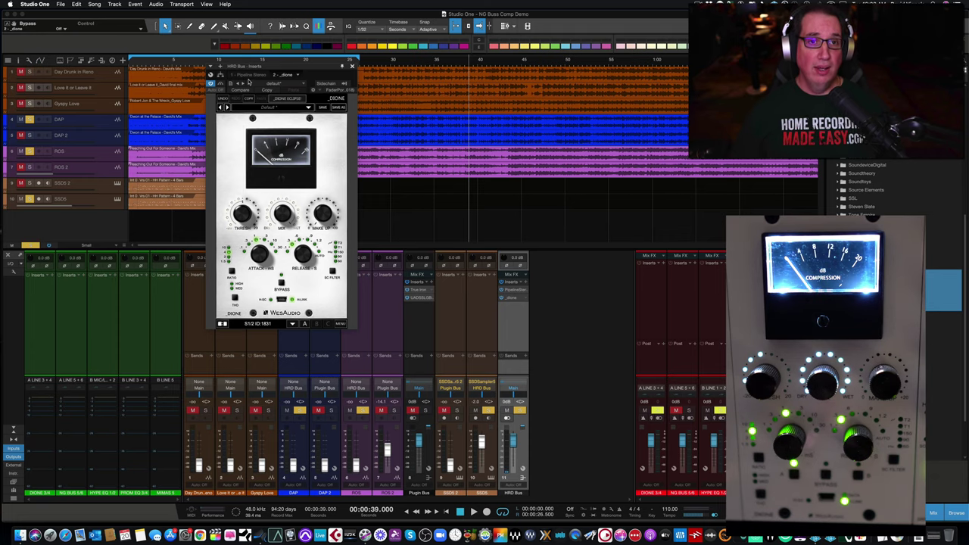
pyautogui.moveTo(259, 67)
pyautogui.mouseDown()
pyautogui.moveTo(225, 63)
pyautogui.moveTo(268, 68)
pyautogui.moveTo(272, 93)
pyautogui.moveTo(273, 77)
pyautogui.mouseUp()
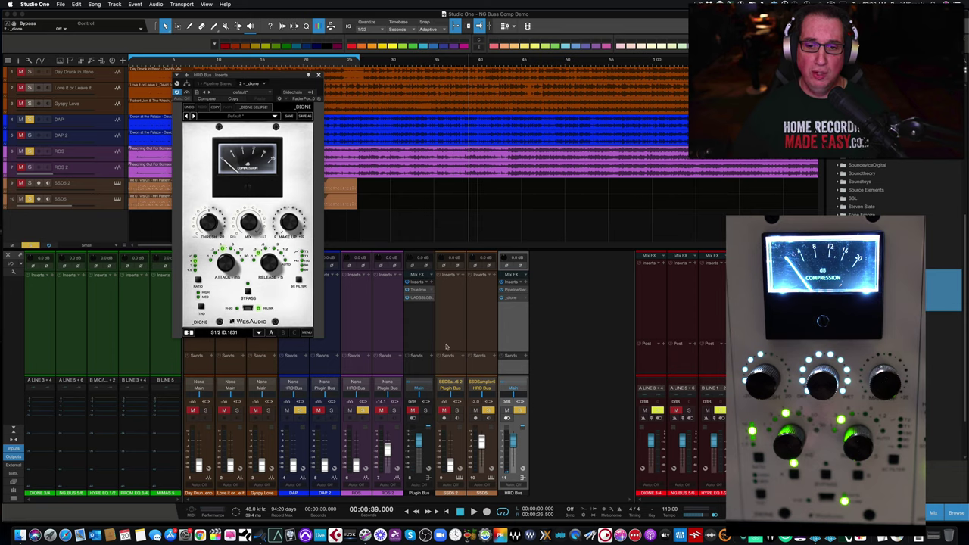
pyautogui.click(473, 327)
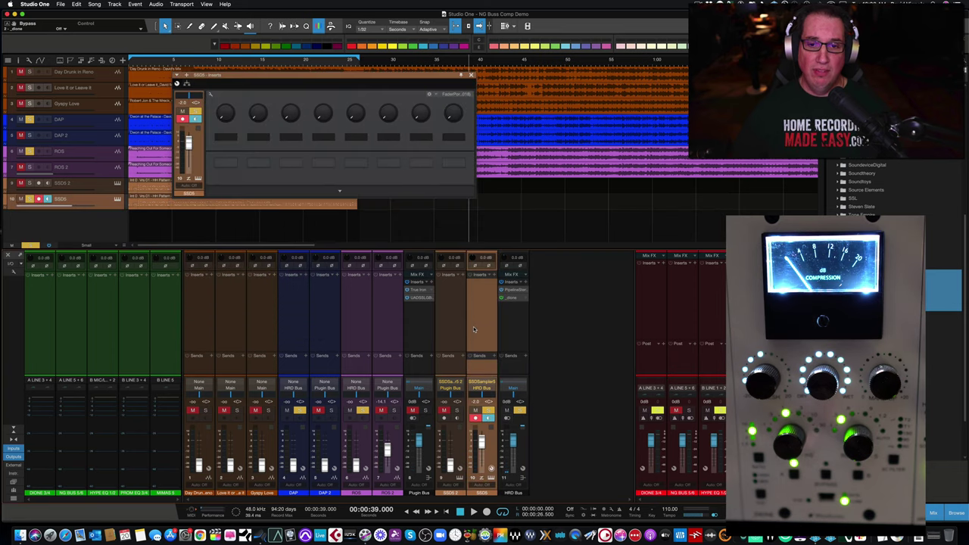
pyautogui.click(471, 75)
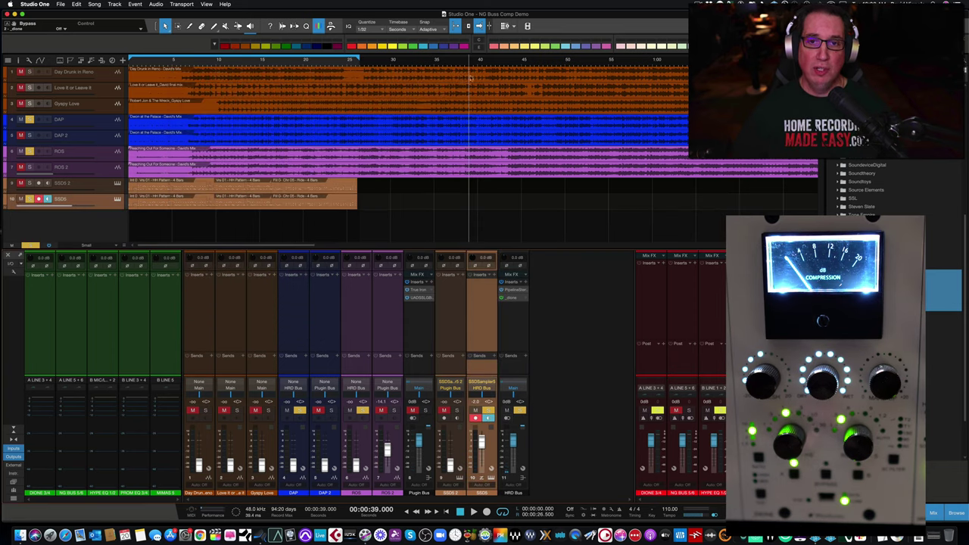
# Open the Pipeline XT insert on the HRD Bus, examine its DIONE 3/4 hardware routing, and close it
pyautogui.click(512, 331)
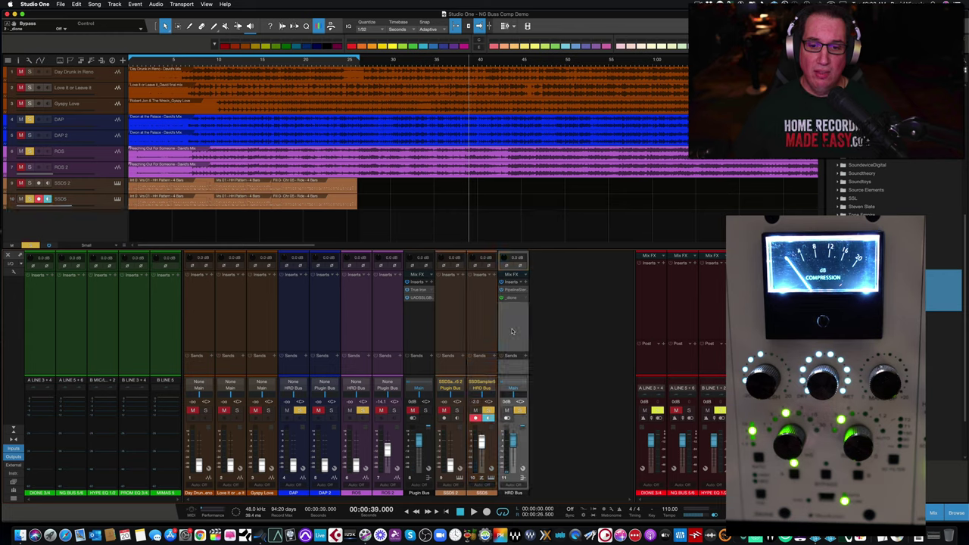
pyautogui.click(514, 291)
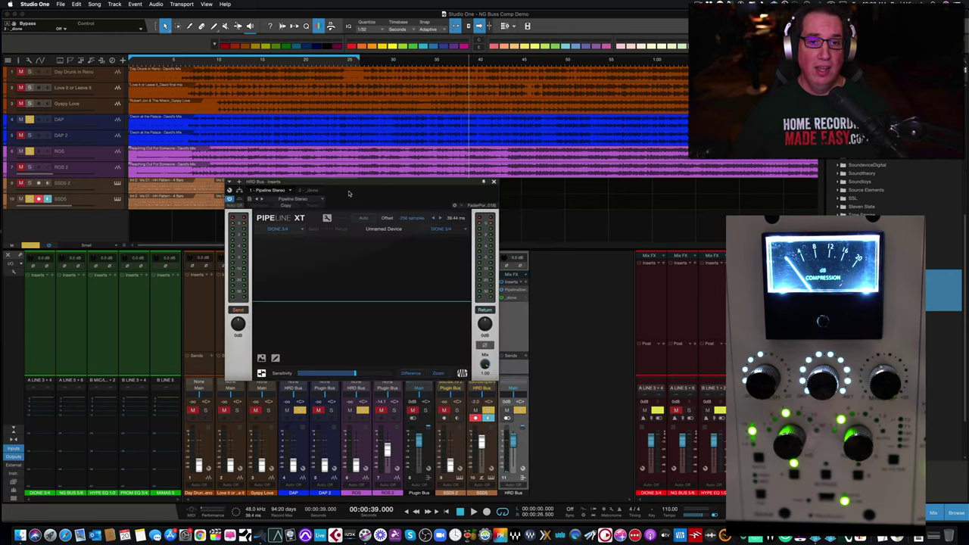
pyautogui.moveTo(350, 186); pyautogui.dragTo(246, 106)
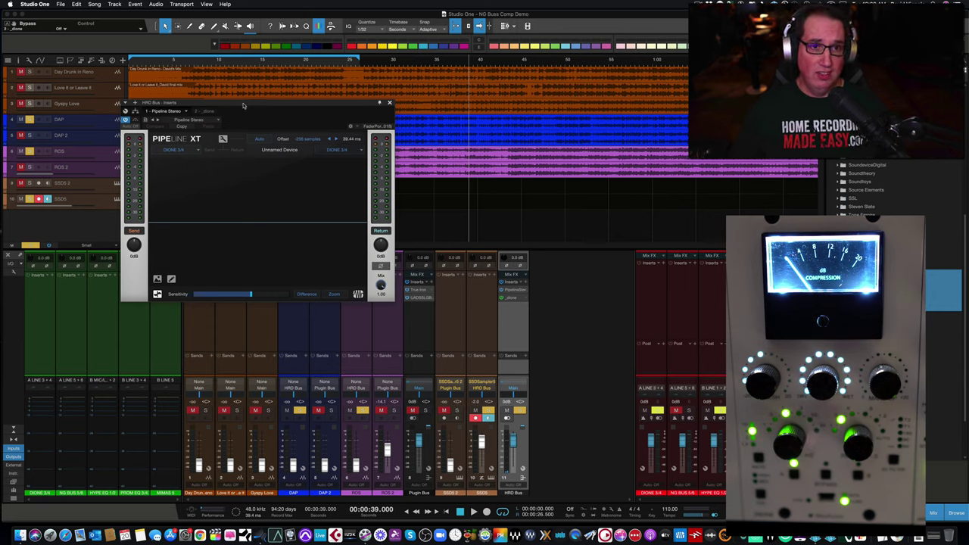
pyautogui.moveTo(243, 106); pyautogui.dragTo(245, 101)
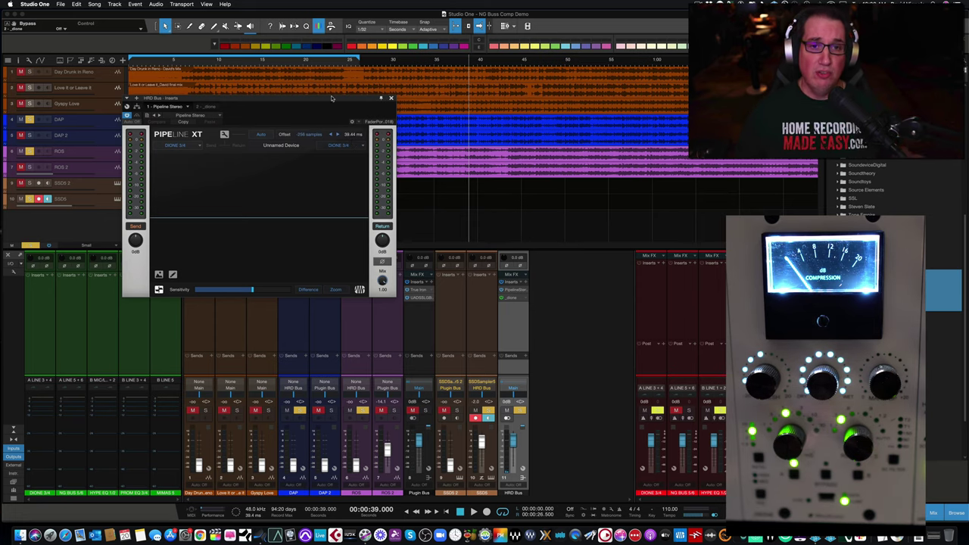
pyautogui.moveTo(324, 100); pyautogui.dragTo(306, 95)
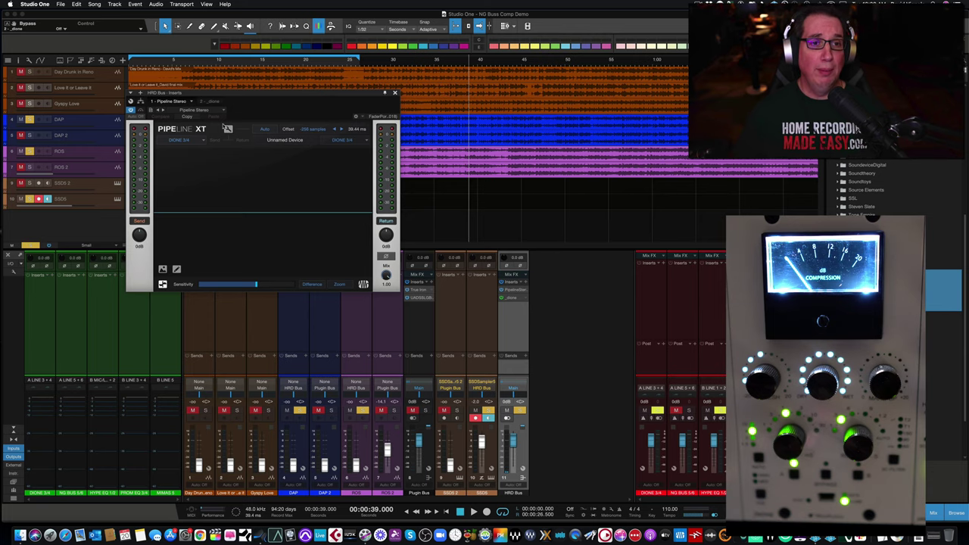
pyautogui.click(394, 92)
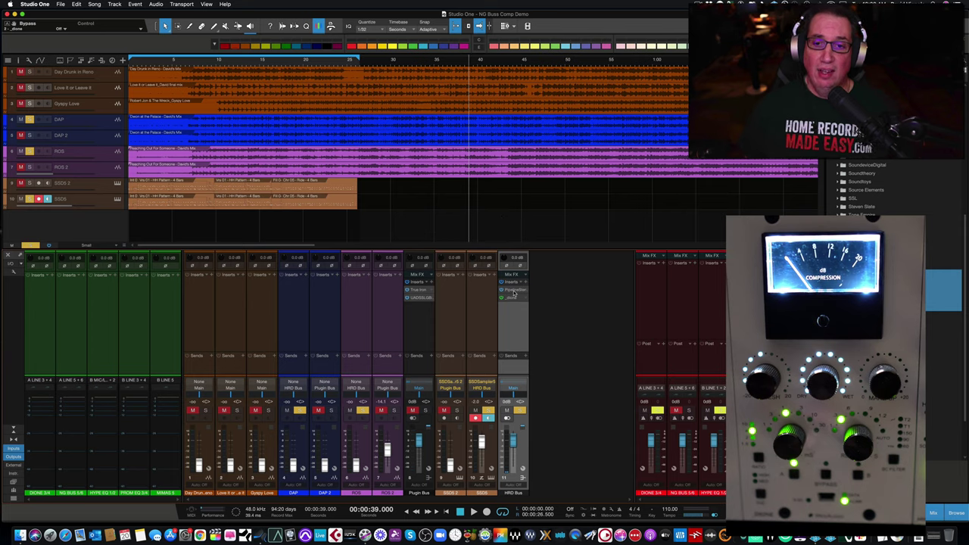
# Reopen the _dione compressor from the HRD Bus inserts and set its mix to 100
pyautogui.click(514, 298)
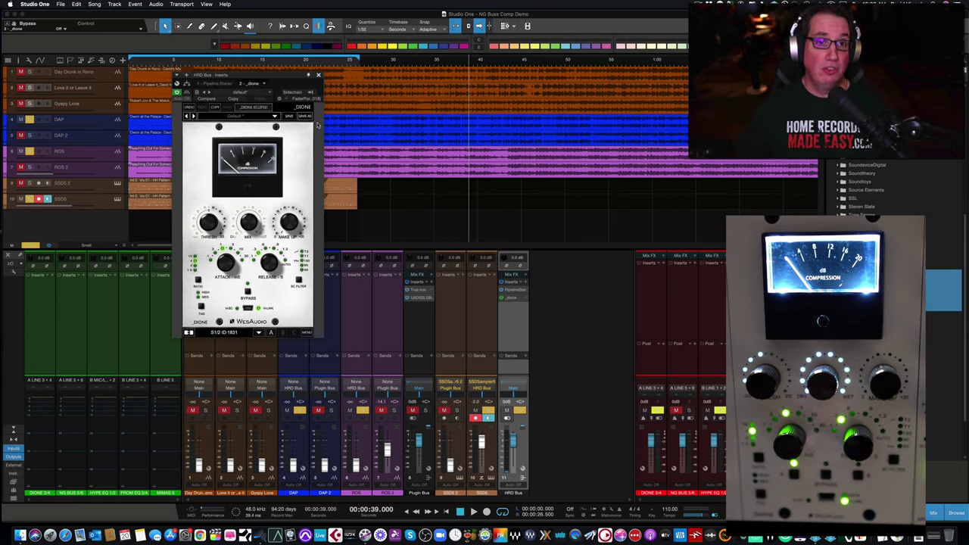
pyautogui.moveTo(272, 74); pyautogui.dragTo(277, 82)
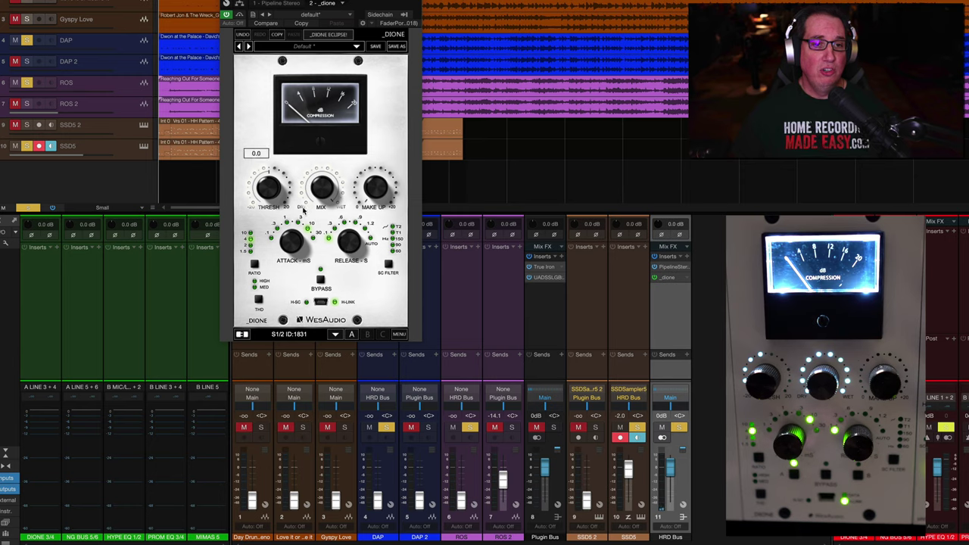
pyautogui.moveTo(307, 191); pyautogui.dragTo(297, 182)
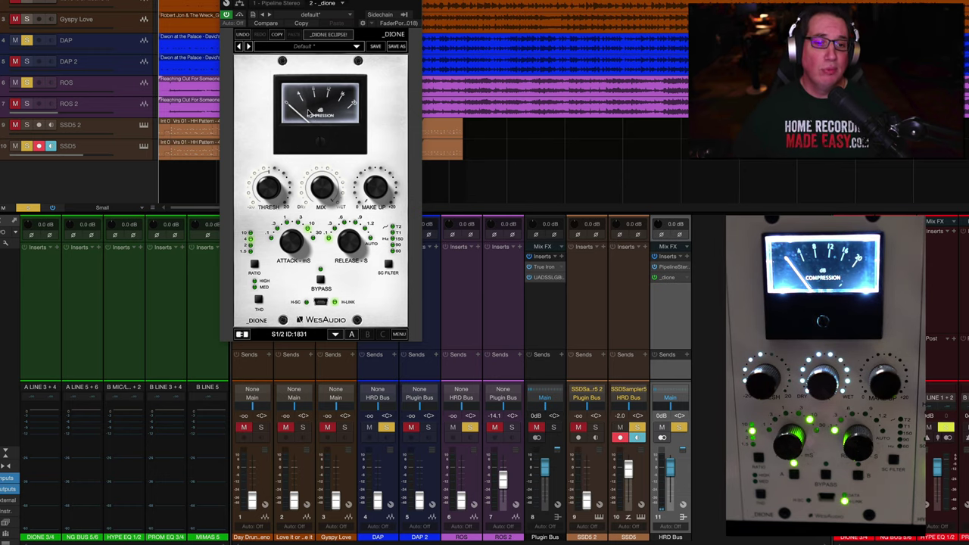
pyautogui.moveTo(312, 188)
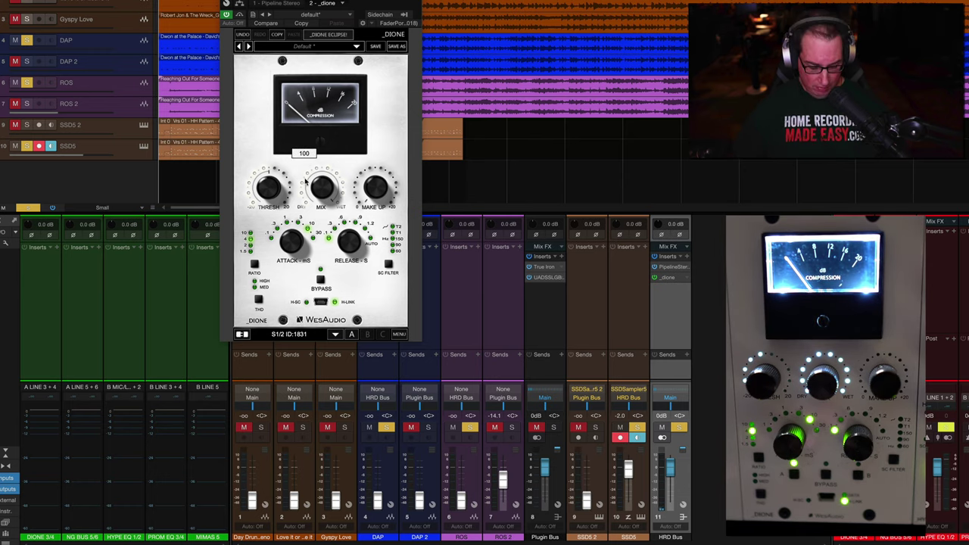
# Sweep the compressor's threshold up to 11.0 and back to 0.0 during playback, and disarm recording on the SSD5 channel
pyautogui.moveTo(264, 184)
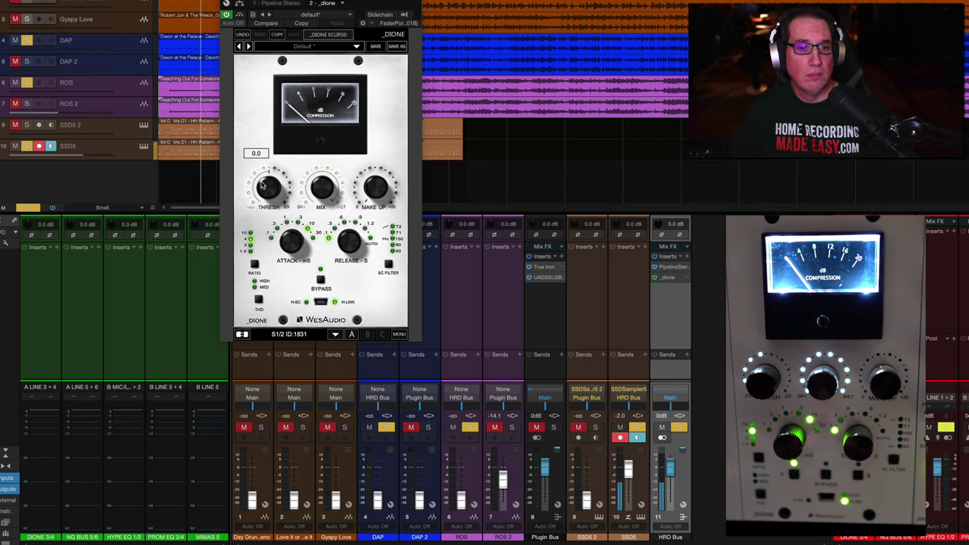
pyautogui.moveTo(264, 184)
pyautogui.mouseDown()
pyautogui.moveTo(265, 218)
pyautogui.moveTo(258, 167)
pyautogui.mouseUp()
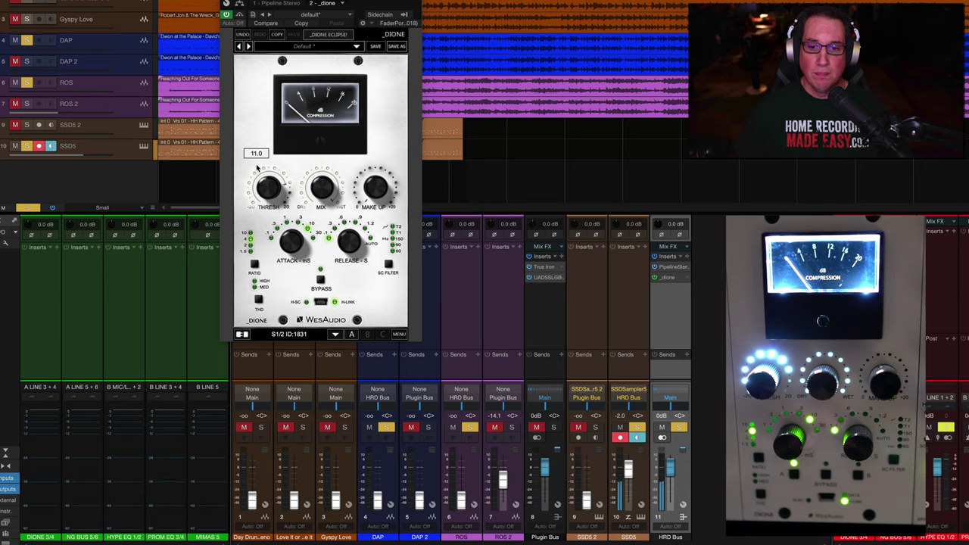
pyautogui.click(620, 438)
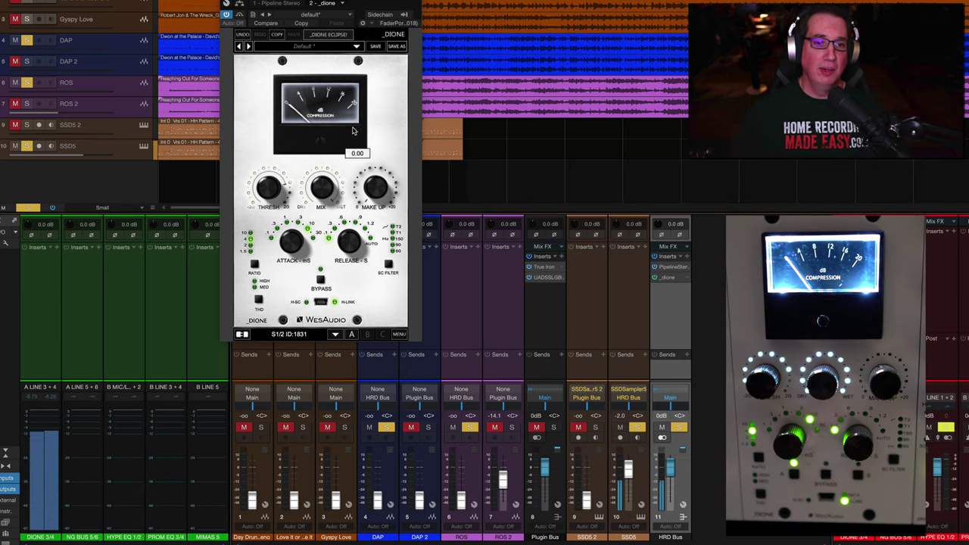
pyautogui.moveTo(267, 197); pyautogui.dragTo(265, 209)
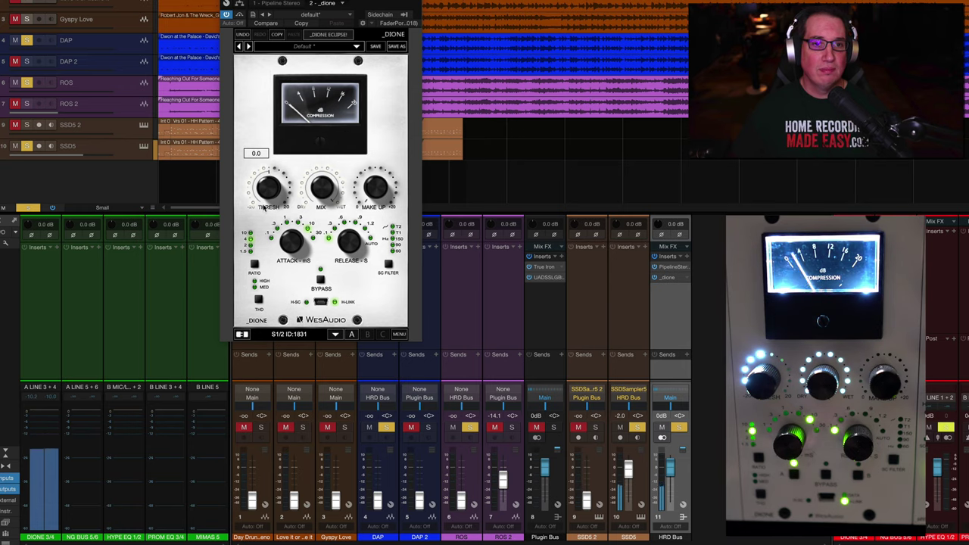
# Raise the compressor's make-up gain and toggle its bypass to compare the processed and unprocessed drums
pyautogui.moveTo(366, 195)
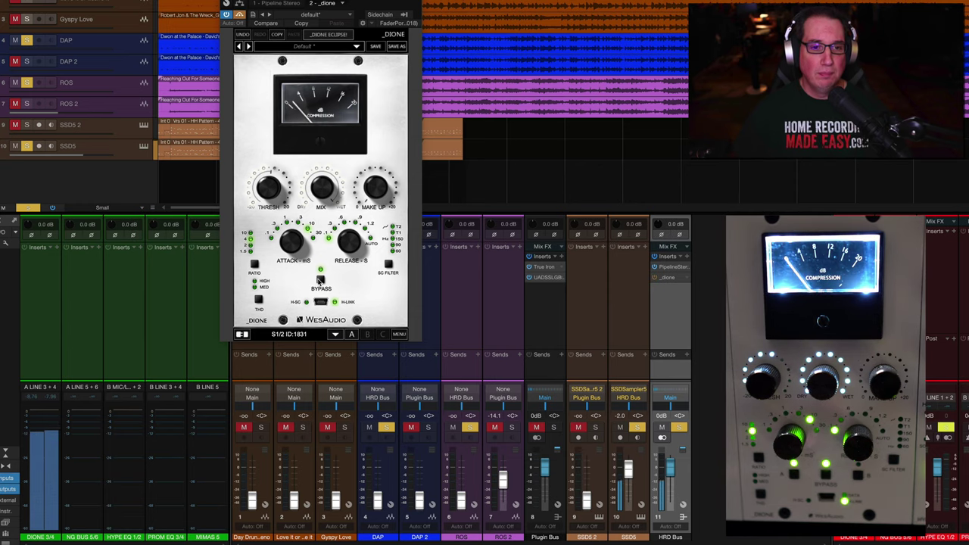
pyautogui.moveTo(371, 199); pyautogui.dragTo(369, 185)
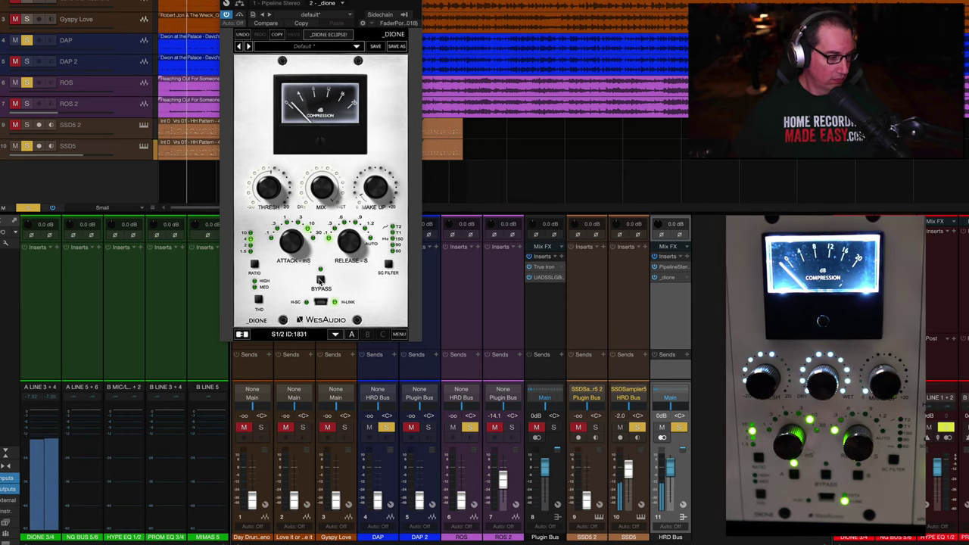
pyautogui.click(320, 280)
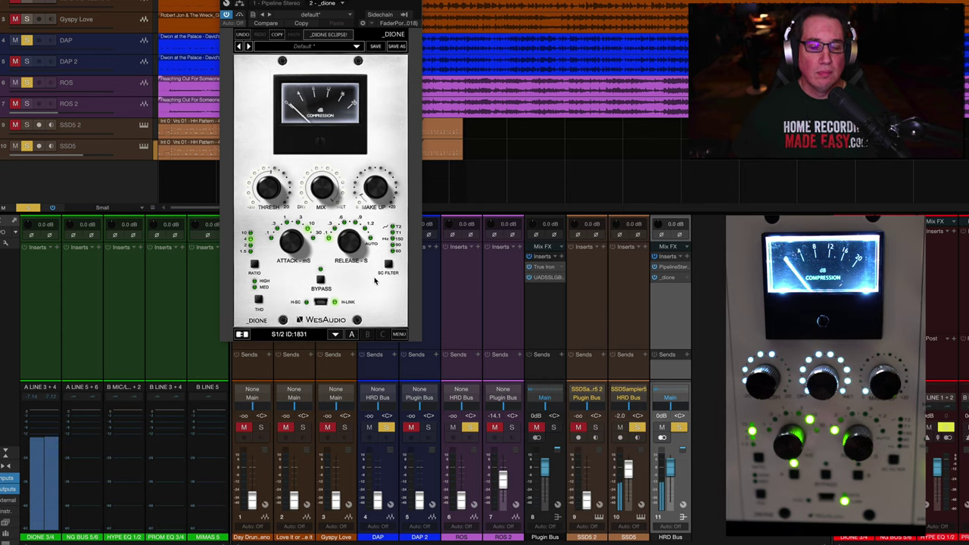
# Compare the drums through the compressor's bypass, and try a threshold of -11.0 with the mix reduced to 59
pyautogui.click(320, 279)
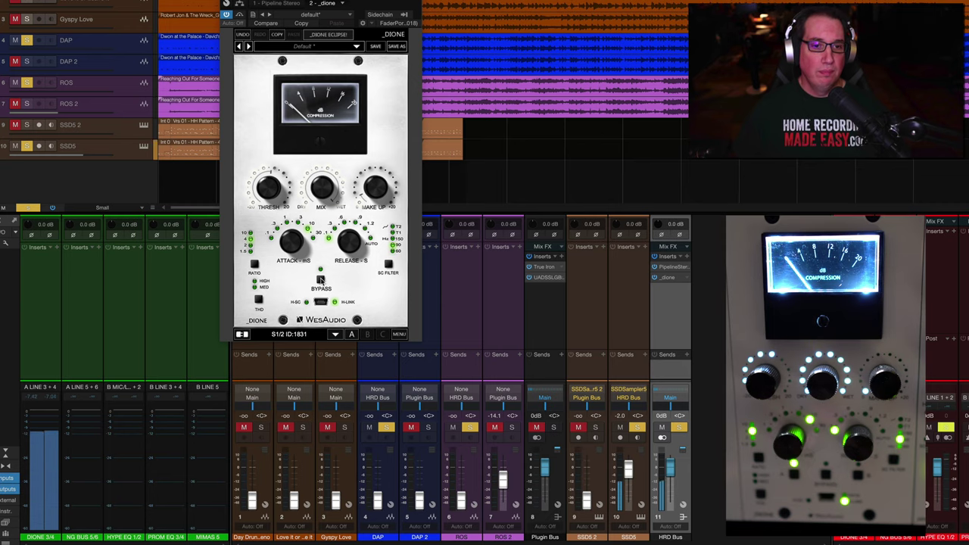
pyautogui.click(319, 280)
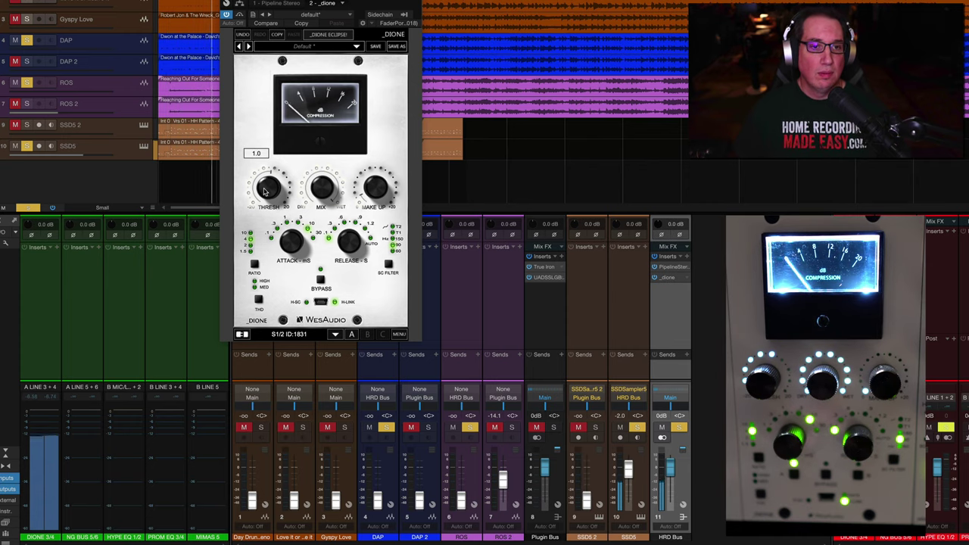
pyautogui.moveTo(259, 187); pyautogui.dragTo(260, 203)
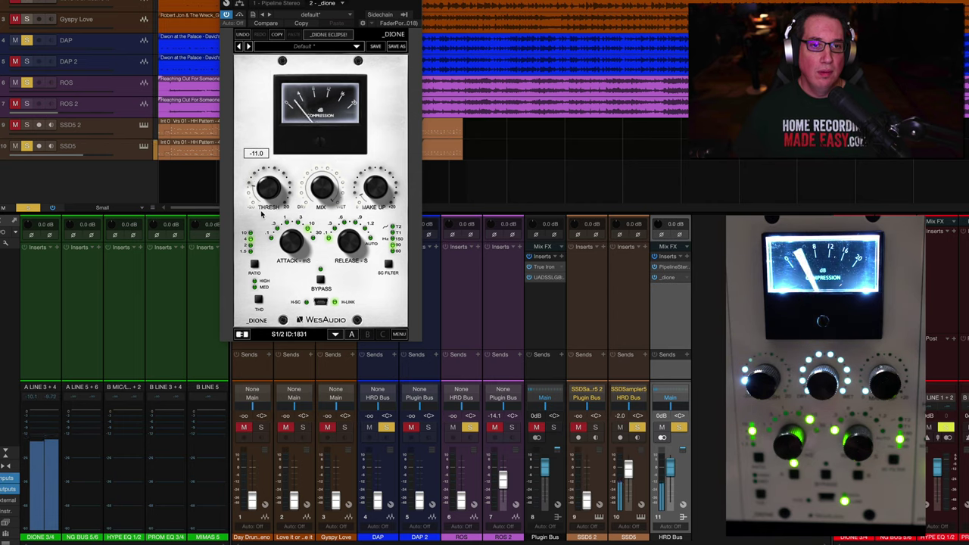
pyautogui.moveTo(319, 184); pyautogui.dragTo(318, 213)
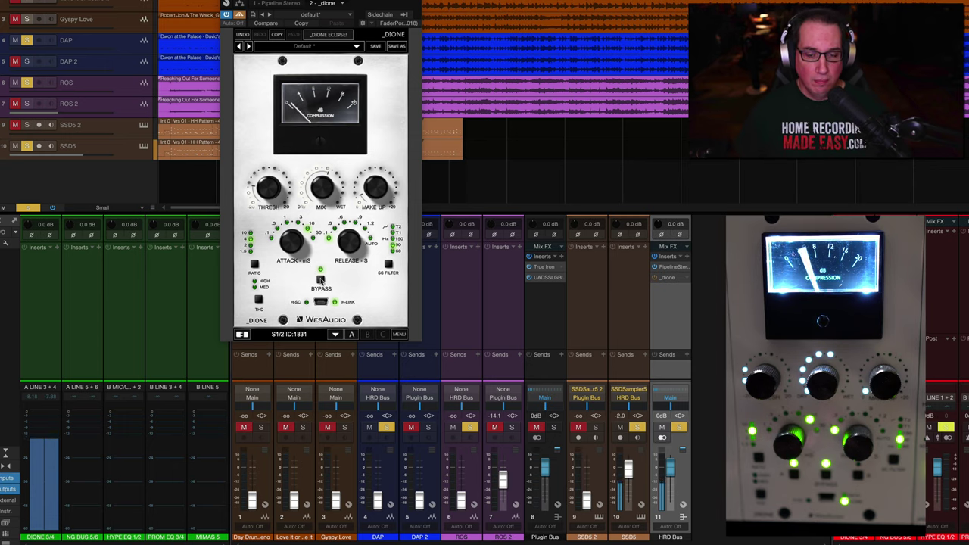
pyautogui.moveTo(267, 198)
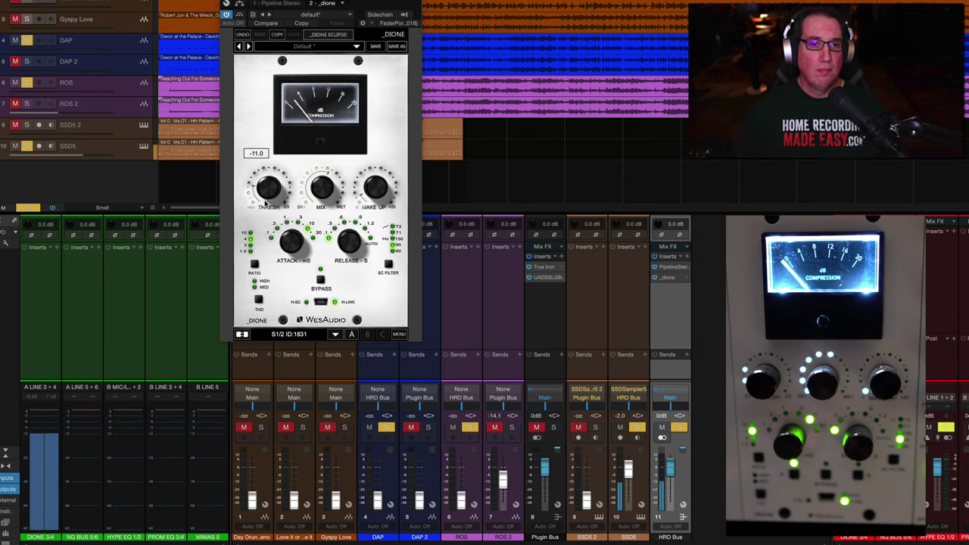
pyautogui.moveTo(306, 199)
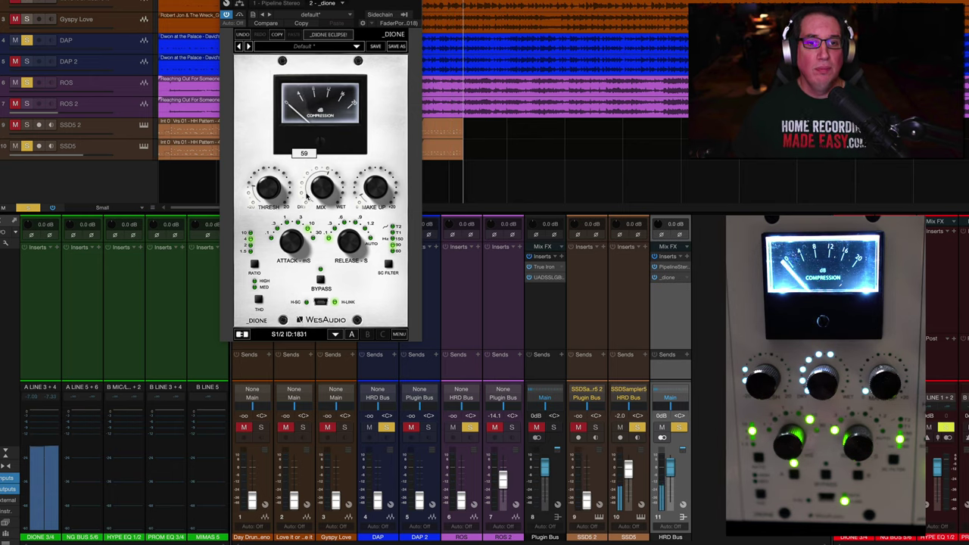
# Raise the compressor's threshold to -5.0 with the mix fully wet, and toggle its bypass to compare the drums
pyautogui.moveTo(285, 184)
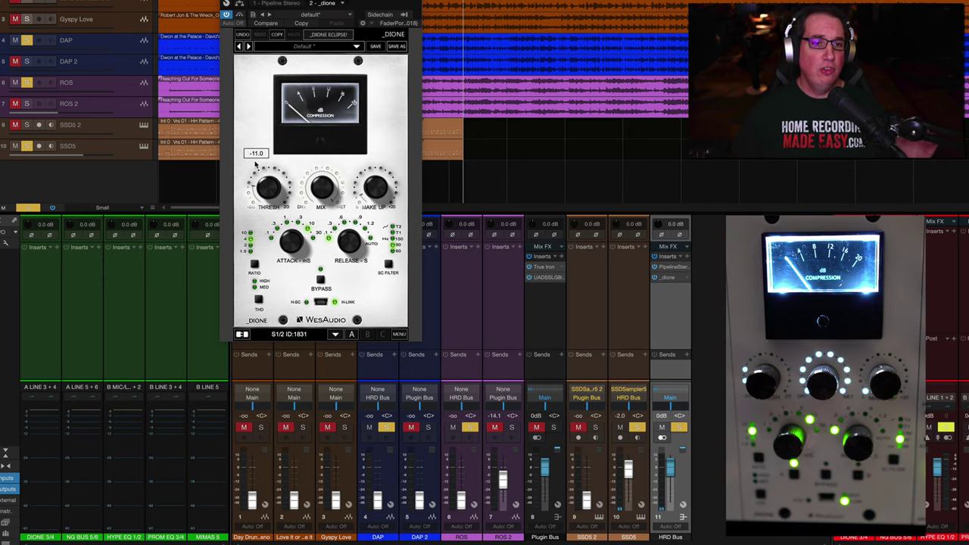
pyautogui.moveTo(264, 187)
pyautogui.mouseDown()
pyautogui.moveTo(264, 196)
pyautogui.moveTo(260, 179)
pyautogui.mouseUp()
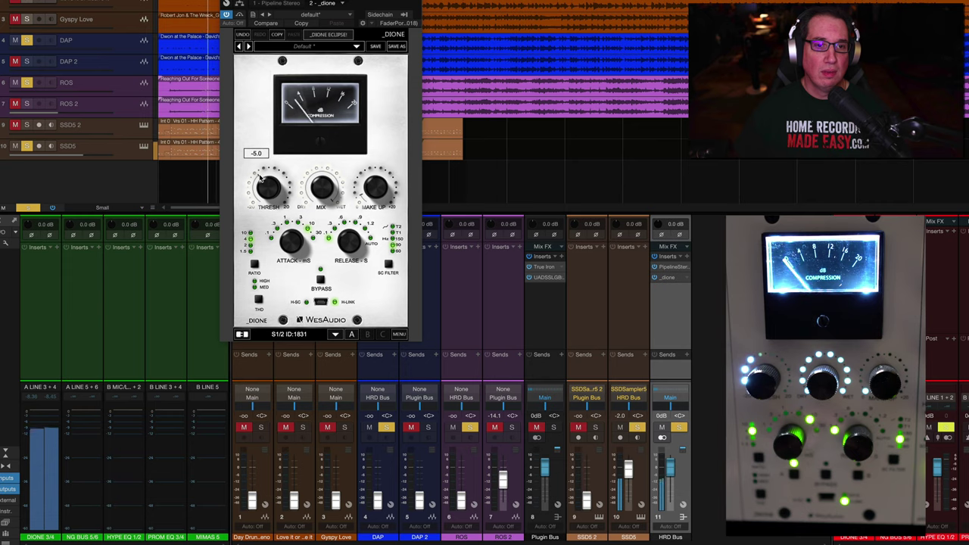
pyautogui.moveTo(327, 4); pyautogui.dragTo(335, 0)
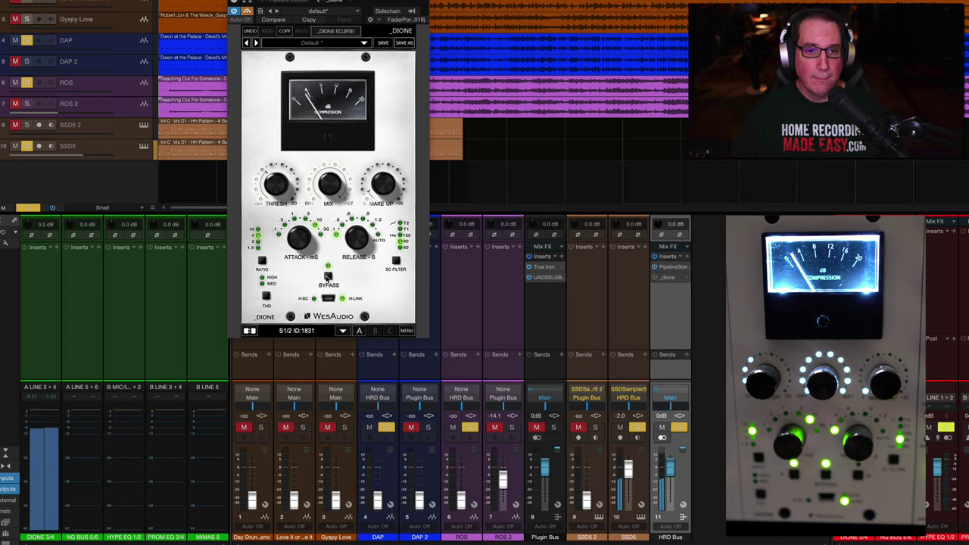
pyautogui.click(327, 277)
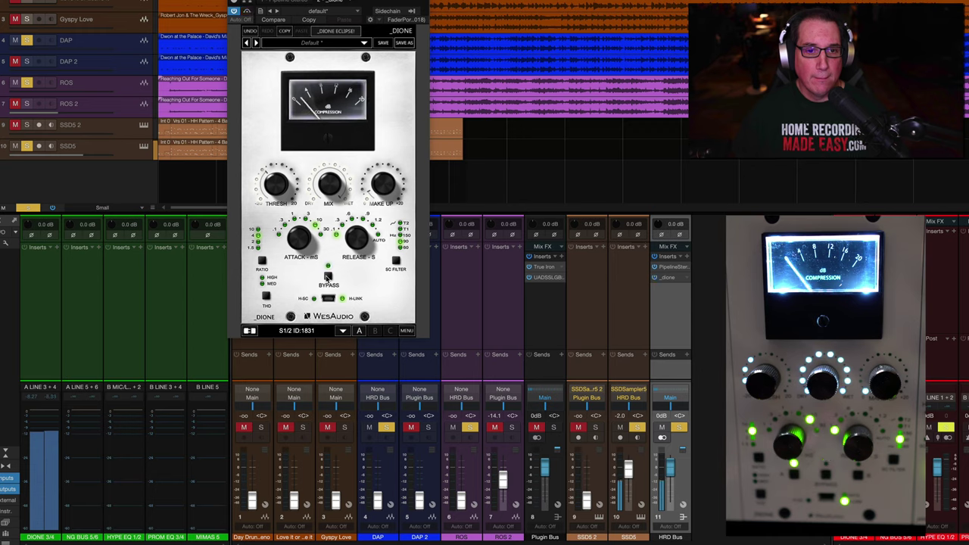
pyautogui.click(328, 277)
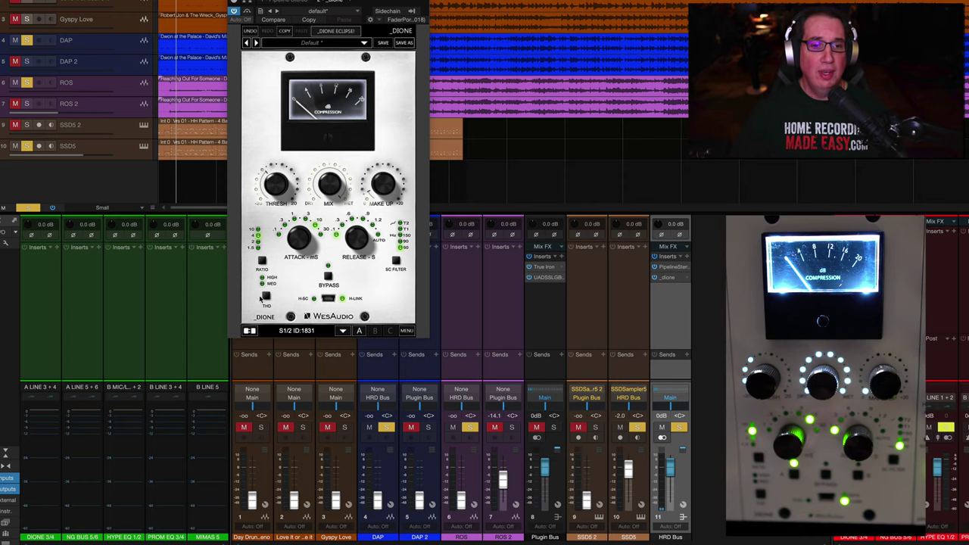
# Set the compressor's THD to HIGH and compare the drums with and without bypass during playback
pyautogui.moveTo(325, 0); pyautogui.dragTo(334, 4)
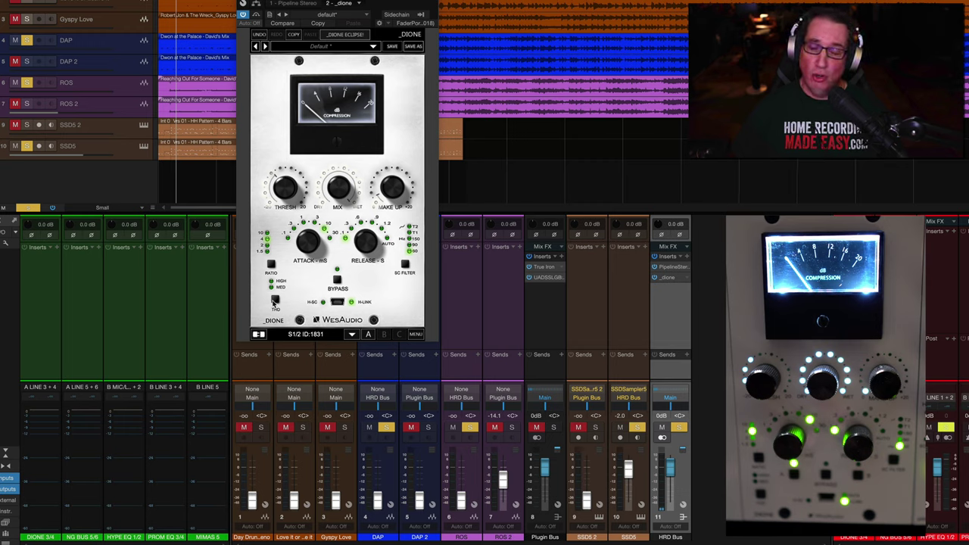
pyautogui.click(274, 301)
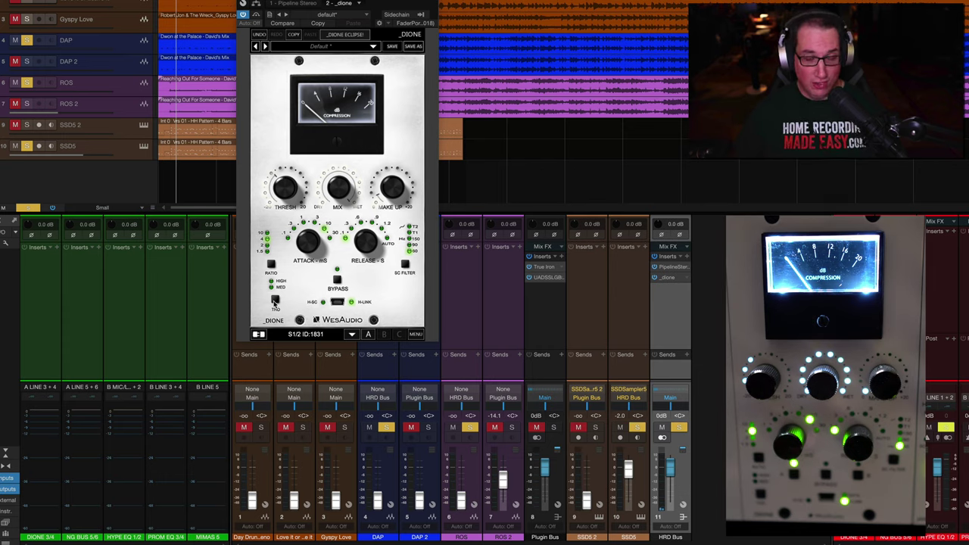
pyautogui.press('space')
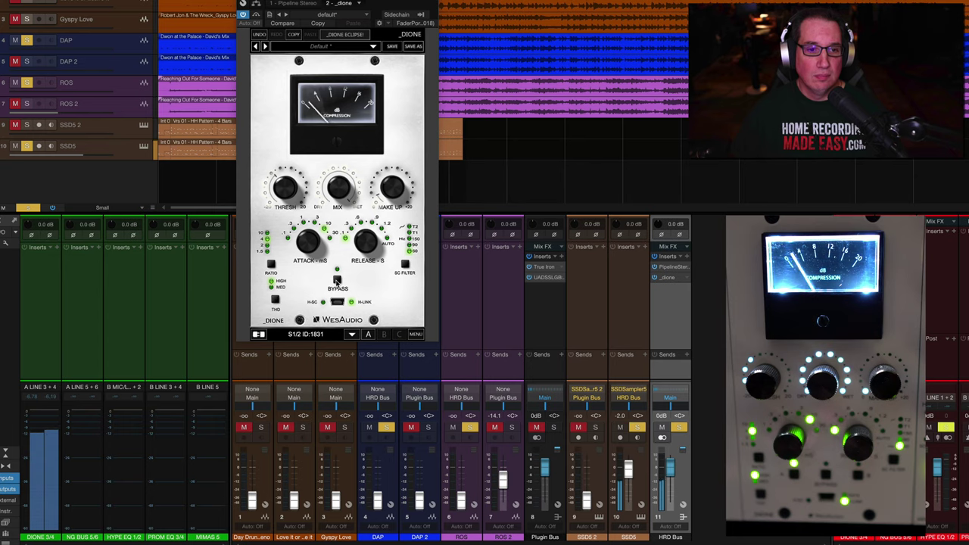
pyautogui.click(338, 280)
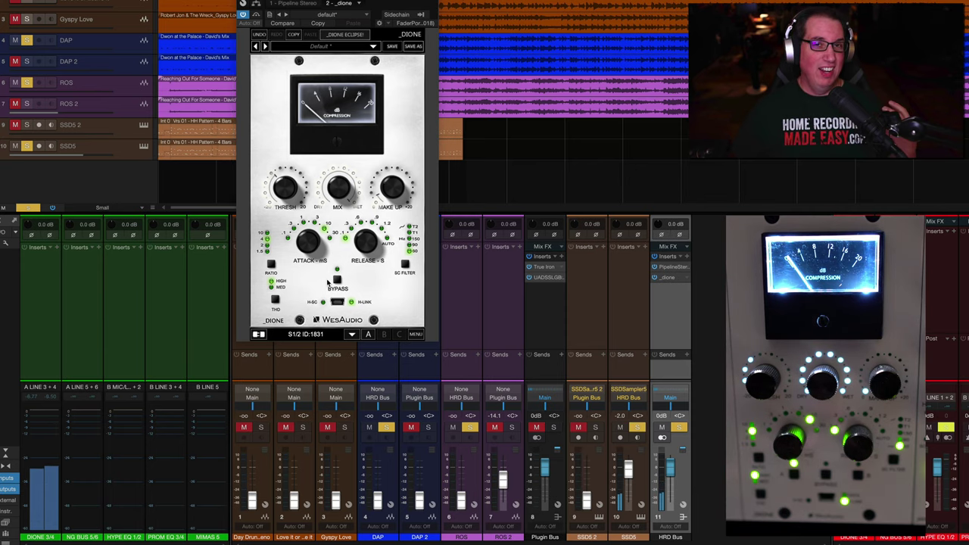
# Switch the compressor's THD to MED and toggle the bypass to compare its effect on the drums
pyautogui.moveTo(384, 193)
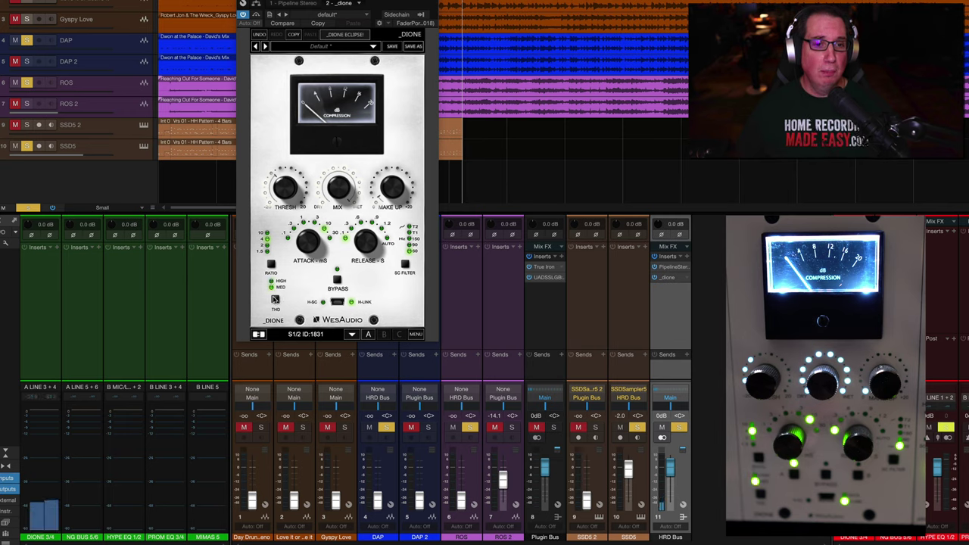
pyautogui.click(275, 300)
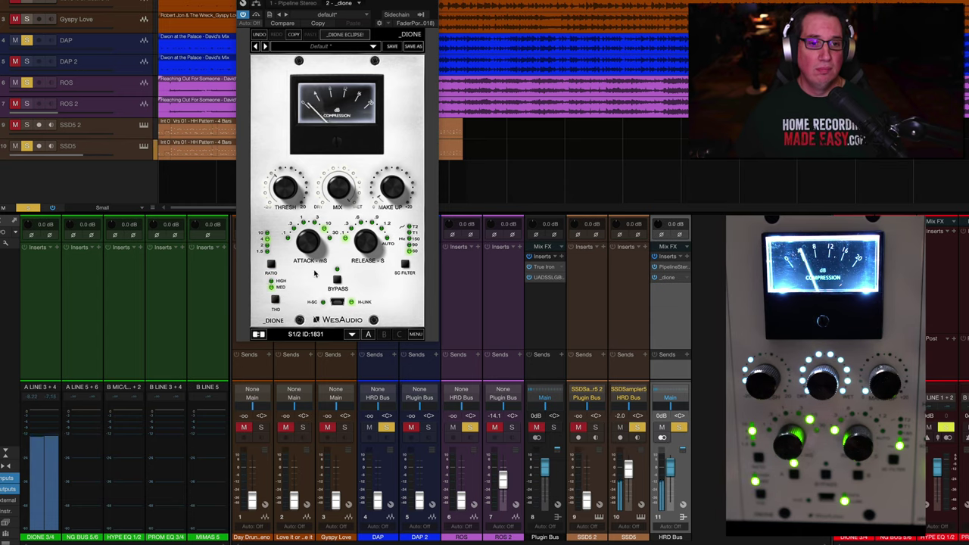
pyautogui.click(337, 279)
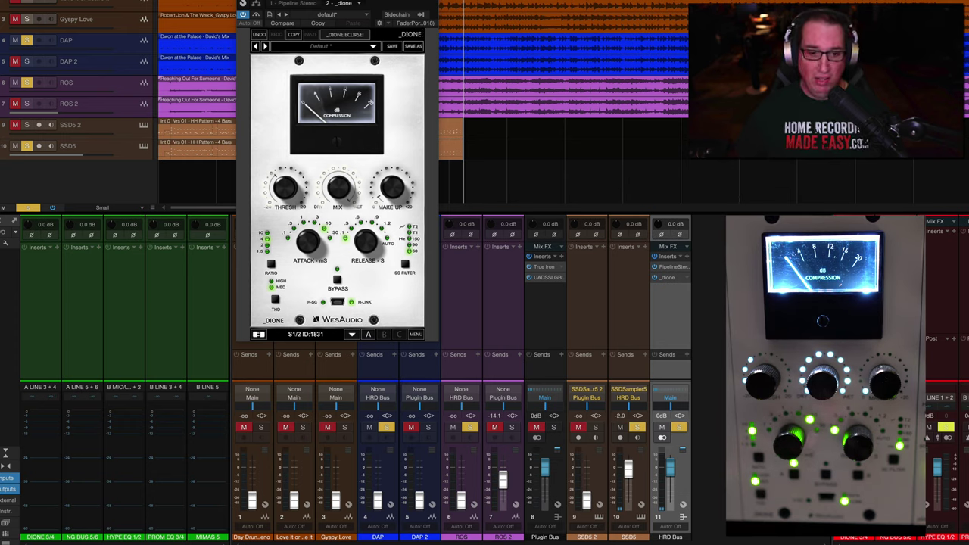
# Close the compressor window, raise the ROS channel fader to -1.0, and return to the start of the song
pyautogui.hotkey('ctrl', 'w')
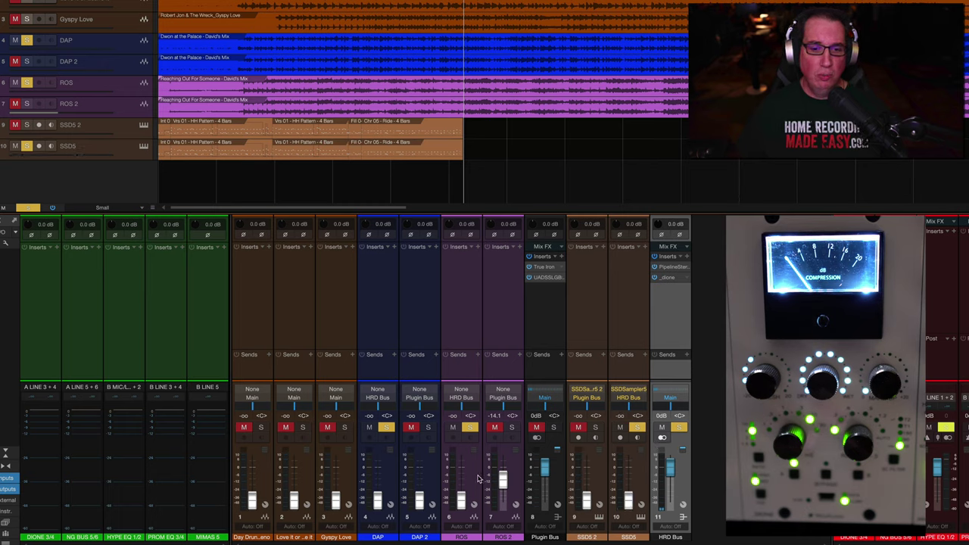
pyautogui.moveTo(460, 500); pyautogui.dragTo(459, 466)
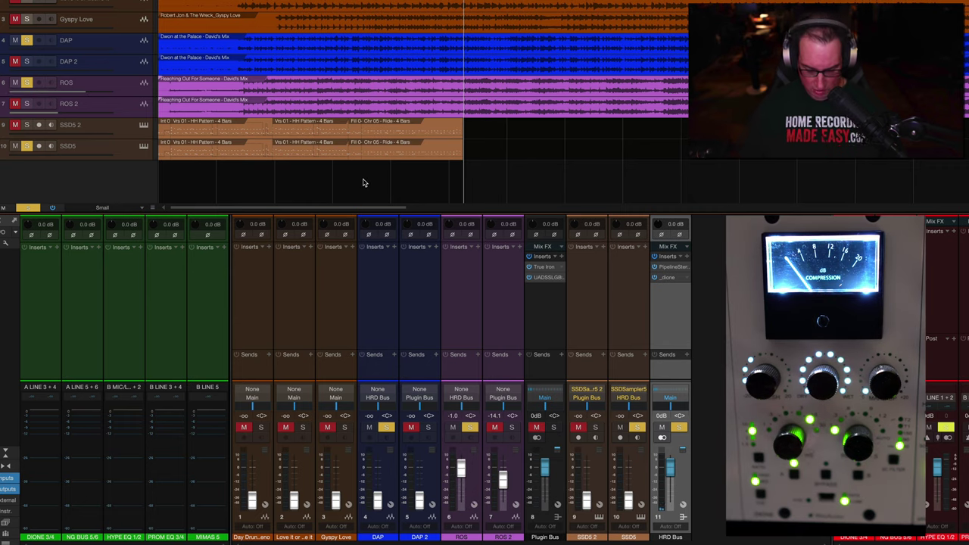
pyautogui.press('space')
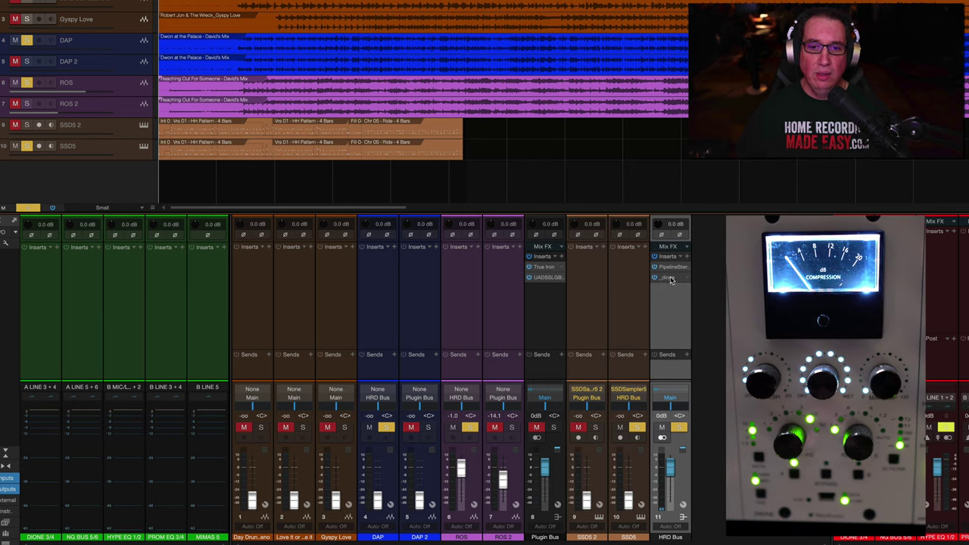
# Select the ROS channel, start playback, and reopen the _dione compressor from the HRD Bus inserts
pyautogui.click(454, 330)
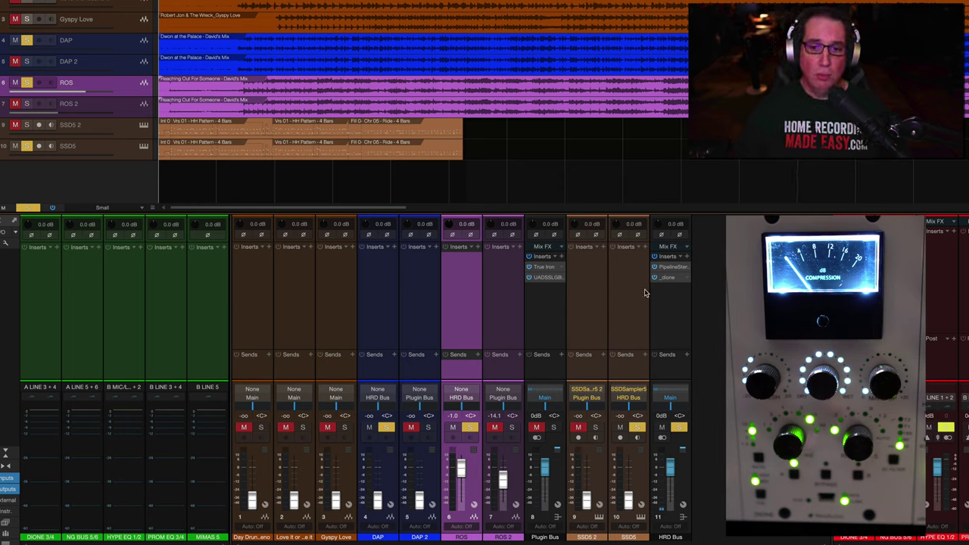
pyautogui.press('space')
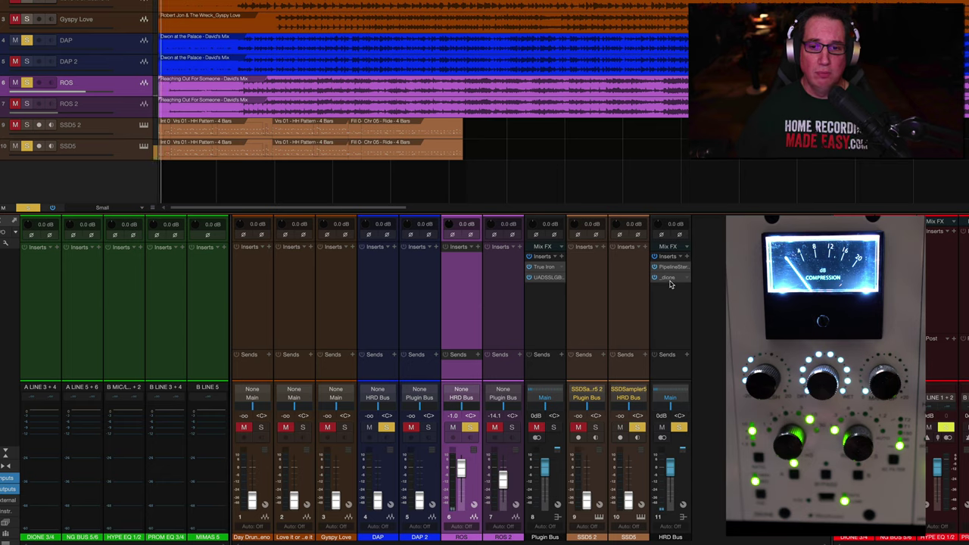
pyautogui.click(667, 278)
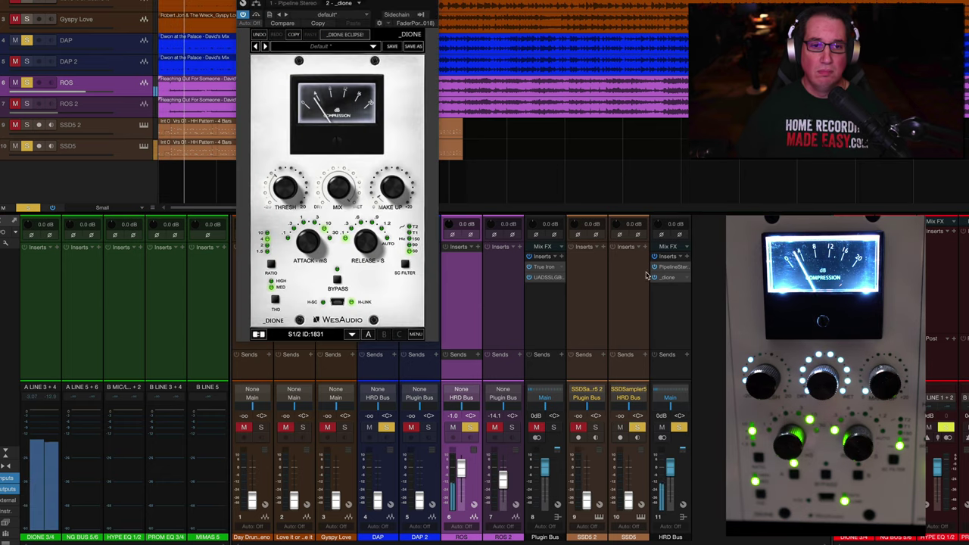
pyautogui.moveTo(389, 191)
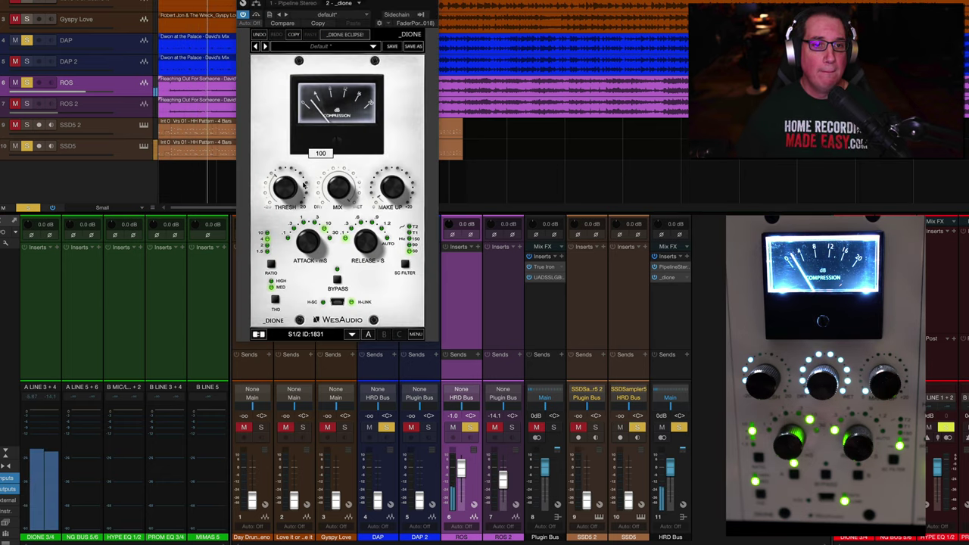
pyautogui.moveTo(303, 186)
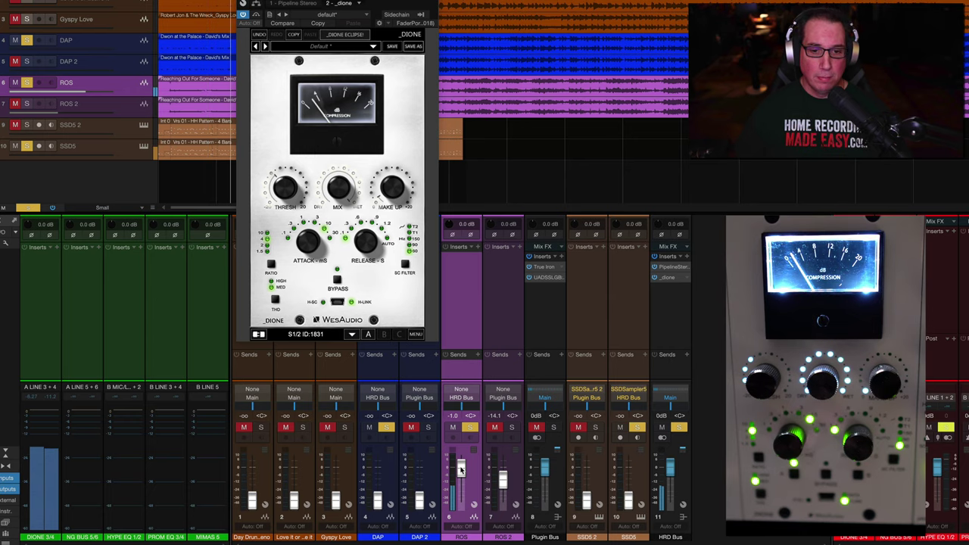
# Lower the ROS channel fader to -8.2 during playback and raise the compressor's threshold for lighter compression
pyautogui.moveTo(460, 468); pyautogui.dragTo(459, 472)
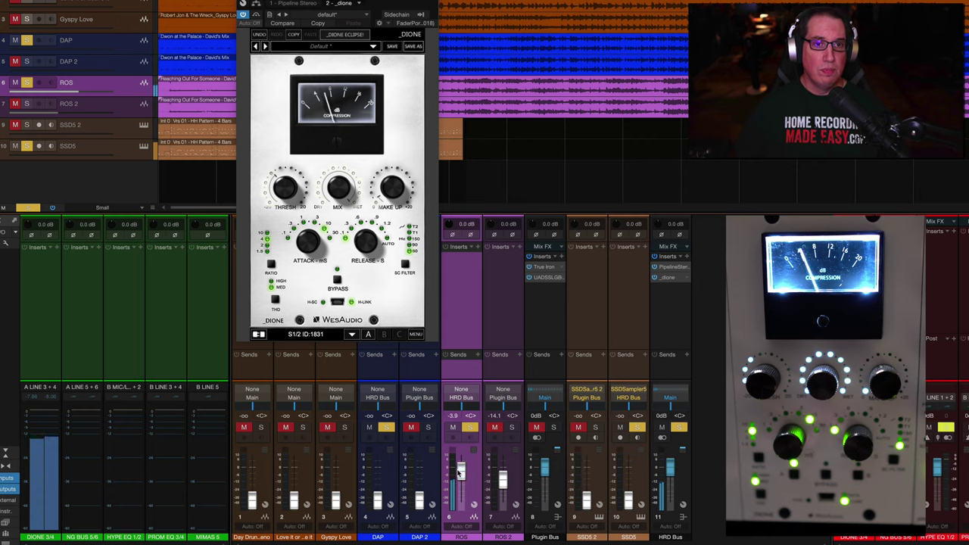
pyautogui.moveTo(278, 193)
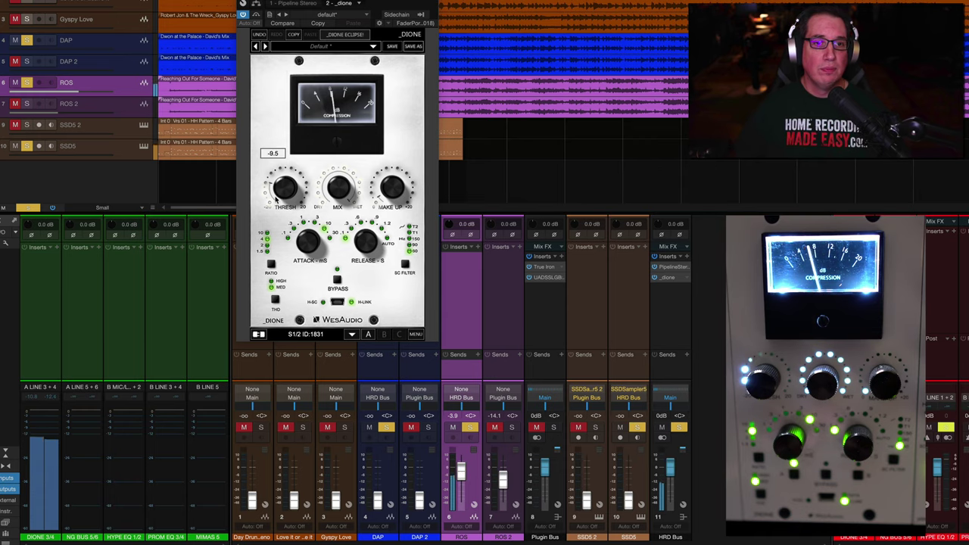
pyautogui.moveTo(372, 194)
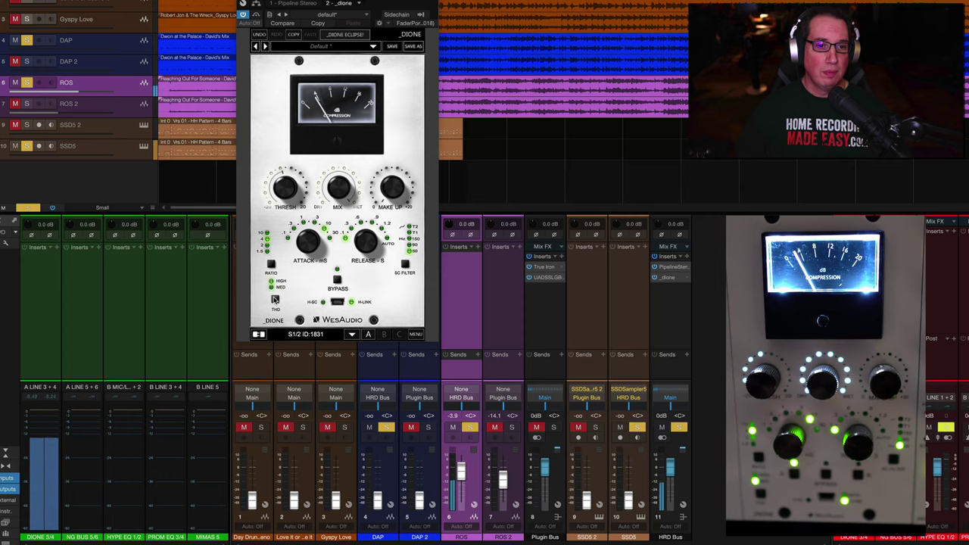
pyautogui.moveTo(462, 471); pyautogui.dragTo(461, 476)
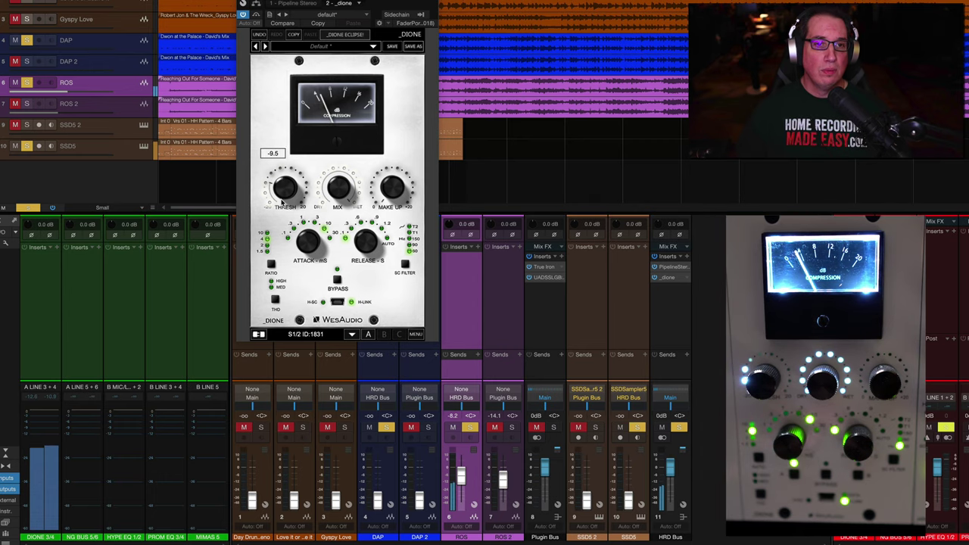
pyautogui.moveTo(282, 201); pyautogui.dragTo(283, 198)
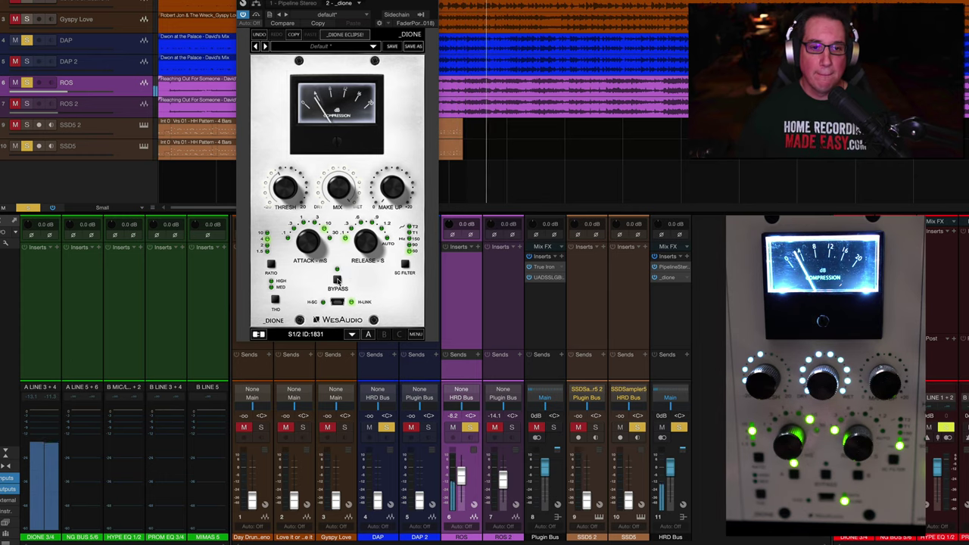
# Adjust the compressor's threshold to -1.0 and toggle its bypass to compare the ROS mix
pyautogui.click(338, 280)
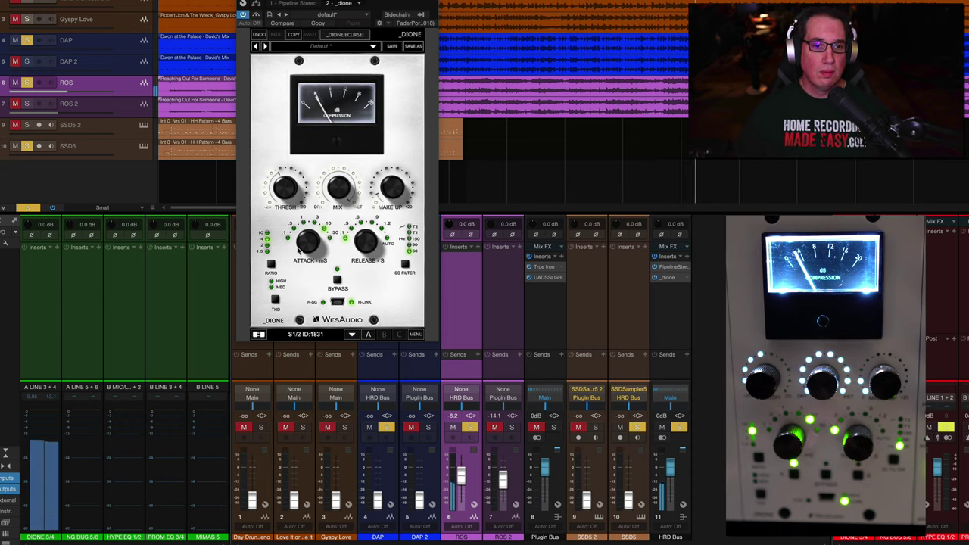
pyautogui.moveTo(282, 194)
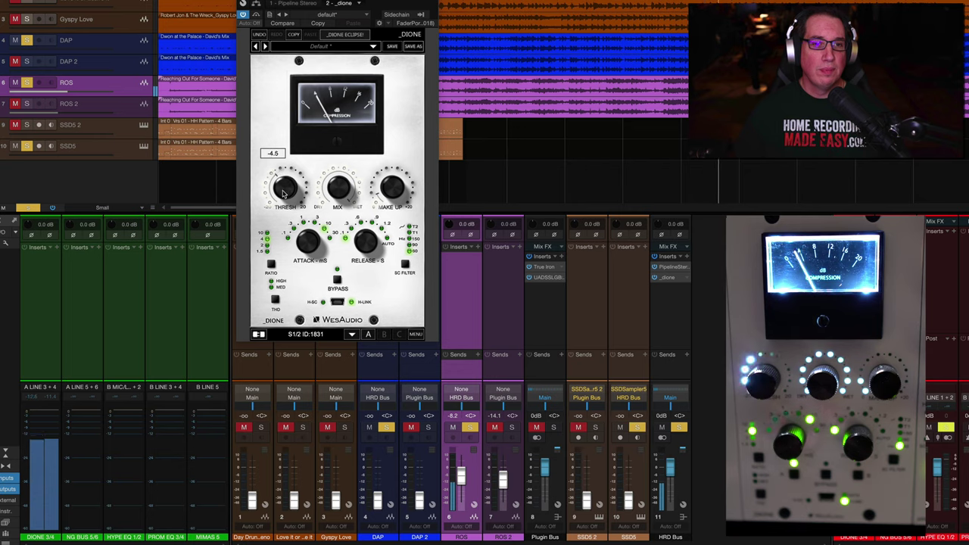
pyautogui.moveTo(284, 190); pyautogui.dragTo(282, 187)
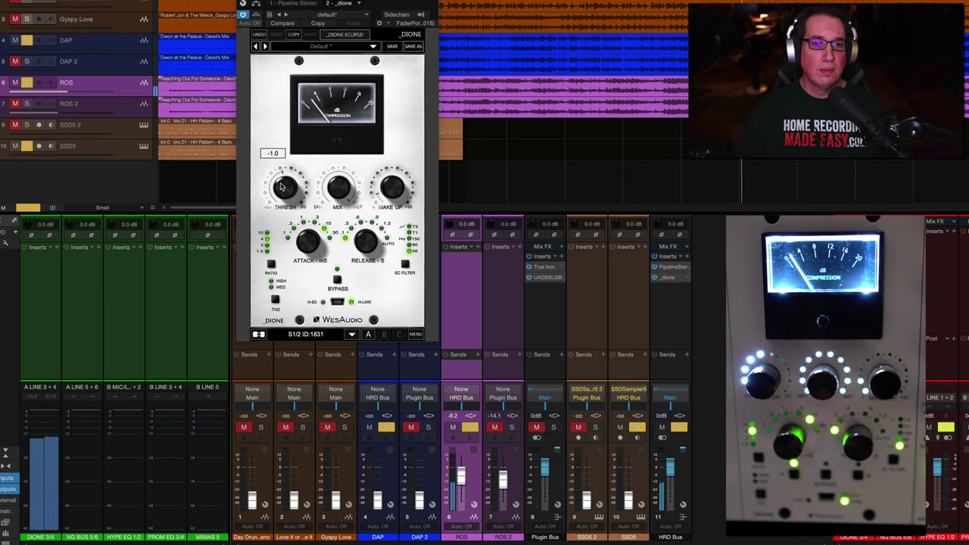
pyautogui.click(337, 279)
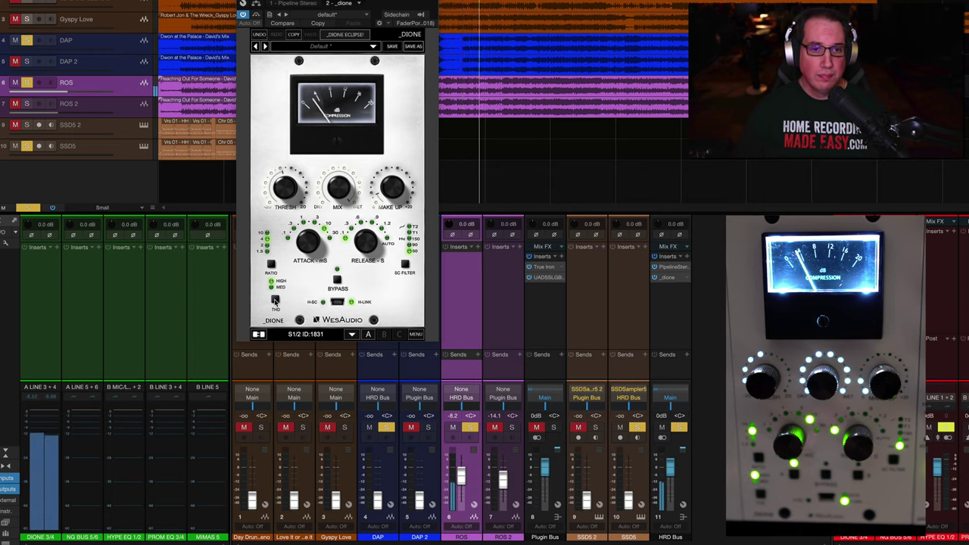
# Set the compressor's make-up gain to 1.50 and switch THD off and back to HIGH, comparing the ROS mix against bypass
pyautogui.moveTo(378, 185)
pyautogui.moveTo(378, 185); pyautogui.dragTo(388, 199)
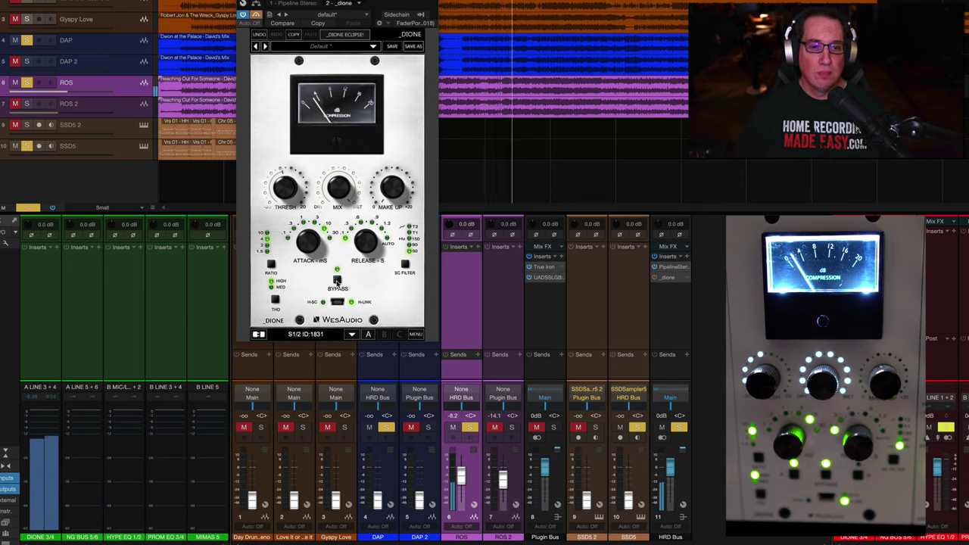
pyautogui.moveTo(390, 200); pyautogui.dragTo(388, 189)
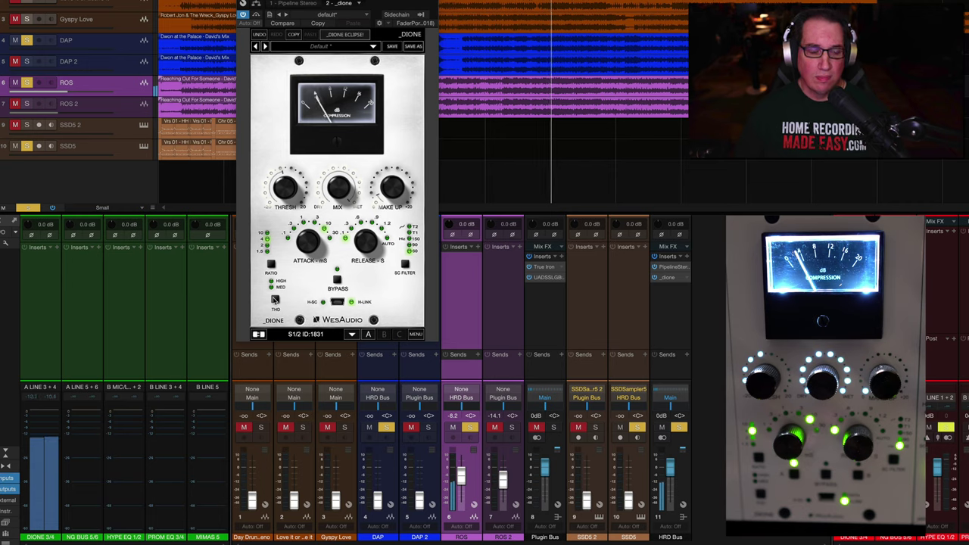
pyautogui.click(275, 301)
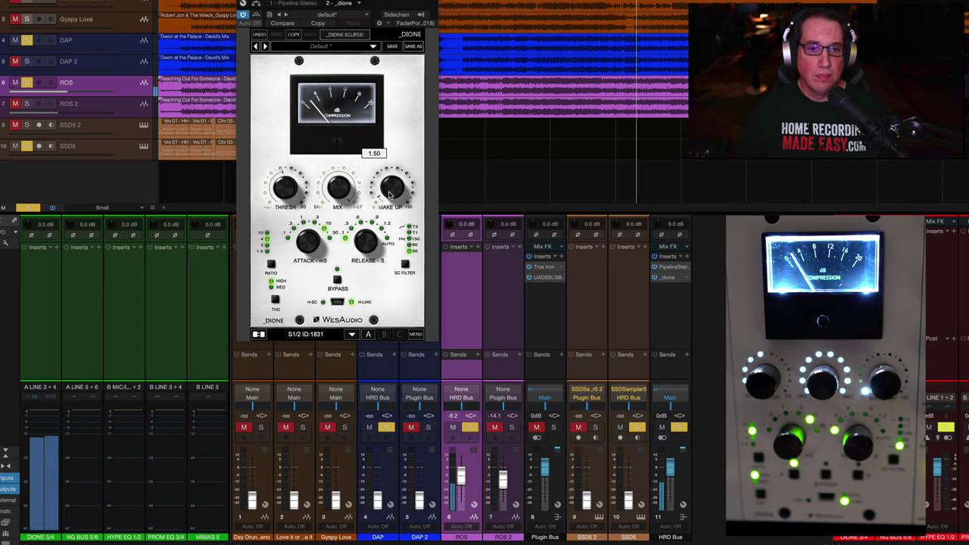
pyautogui.click(338, 280)
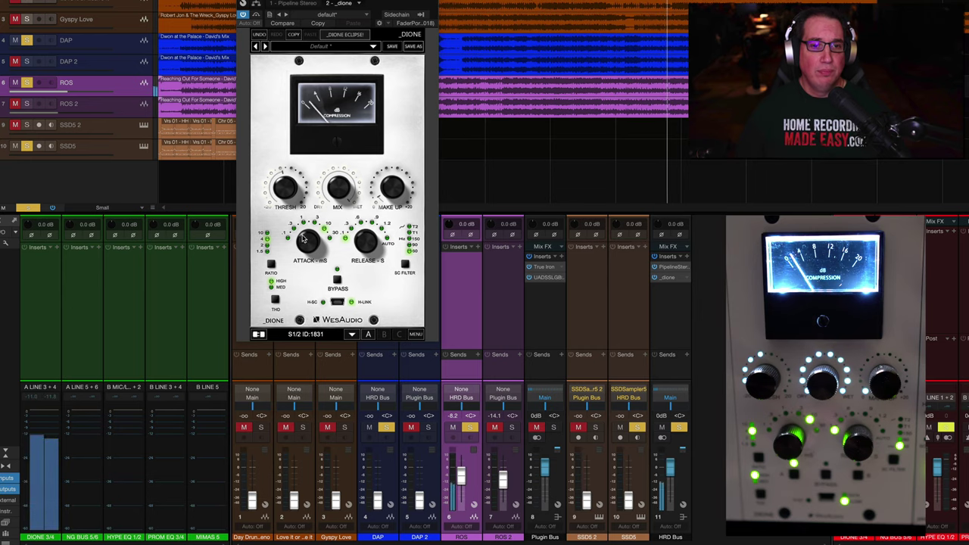
# Set the compressor's threshold to about 7.5, its attack to 1 ms and its ratio to 2
pyautogui.moveTo(282, 183); pyautogui.dragTo(280, 177)
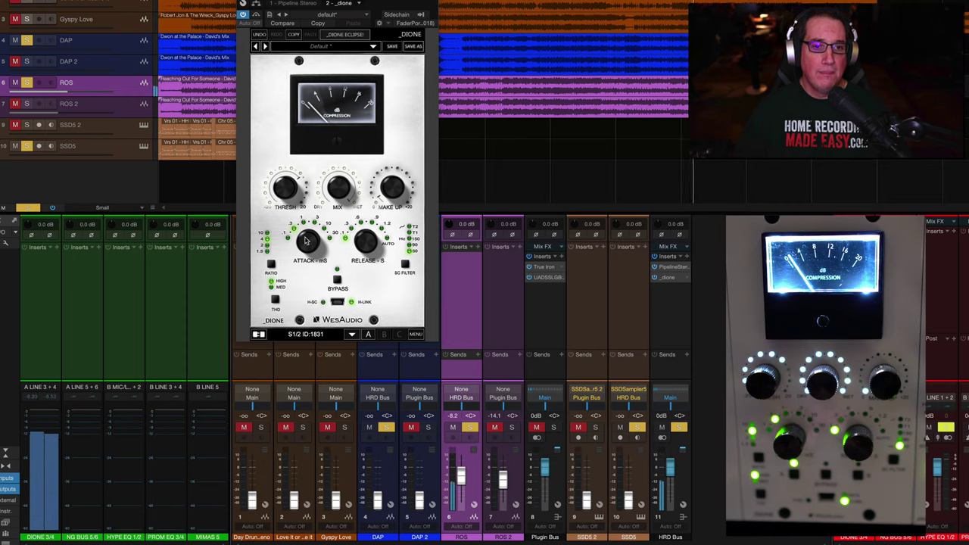
pyautogui.click(297, 195)
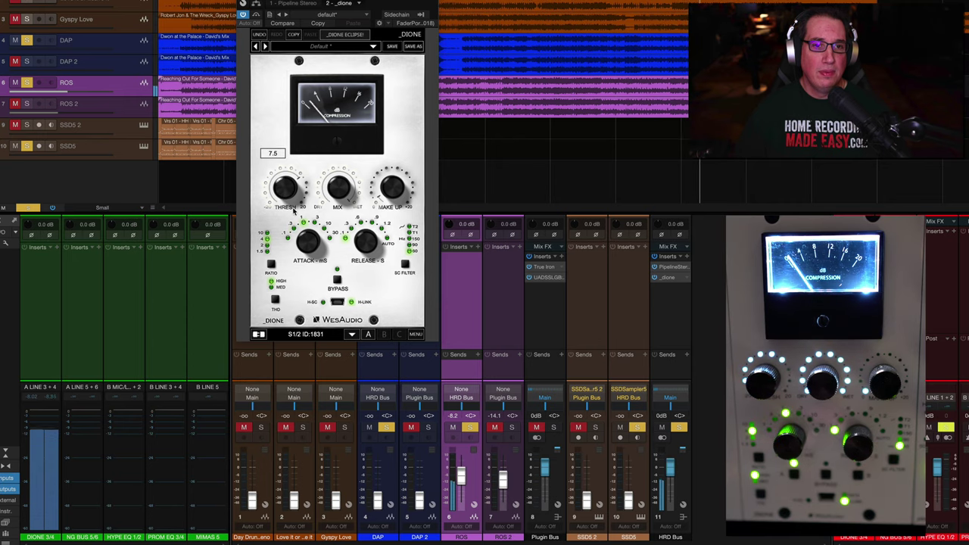
pyautogui.moveTo(294, 186); pyautogui.dragTo(290, 193)
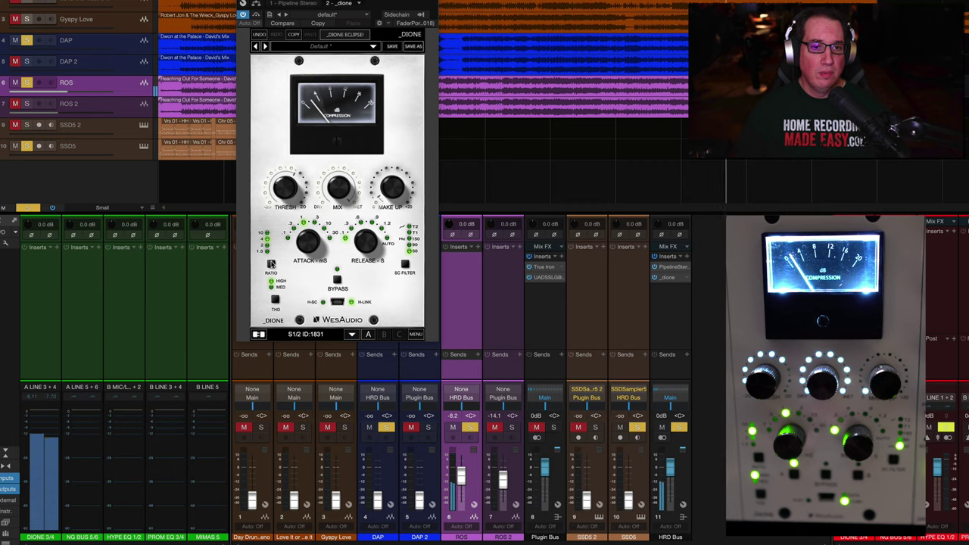
pyautogui.moveTo(274, 215)
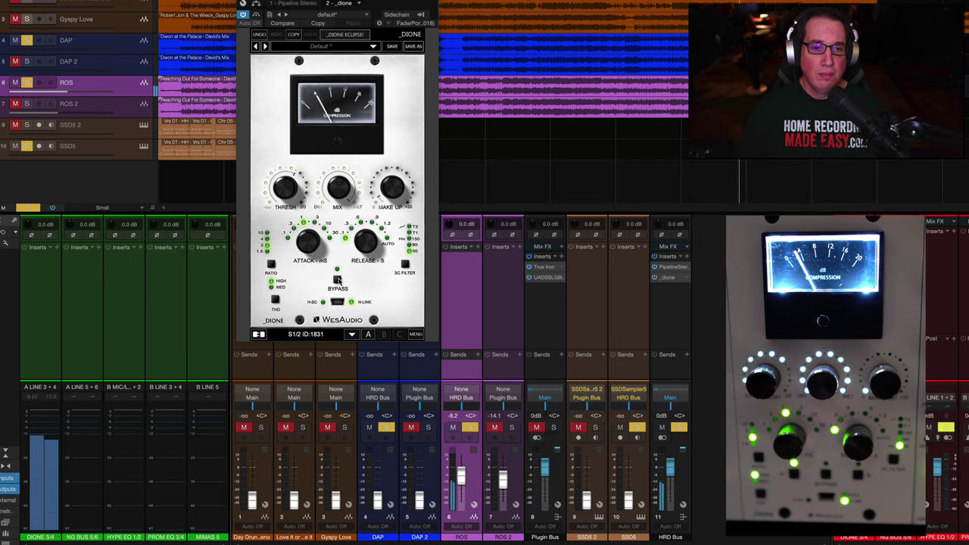
# Raise the compressor's threshold to 8.0, switch off the sidechain filter, and toggle bypass to compare the ROS mix
pyautogui.click(338, 280)
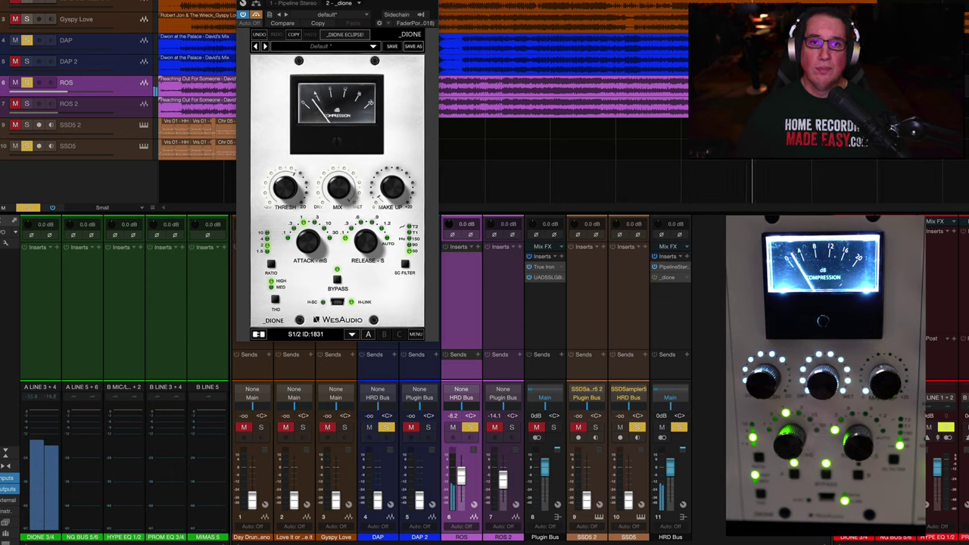
pyautogui.click(338, 281)
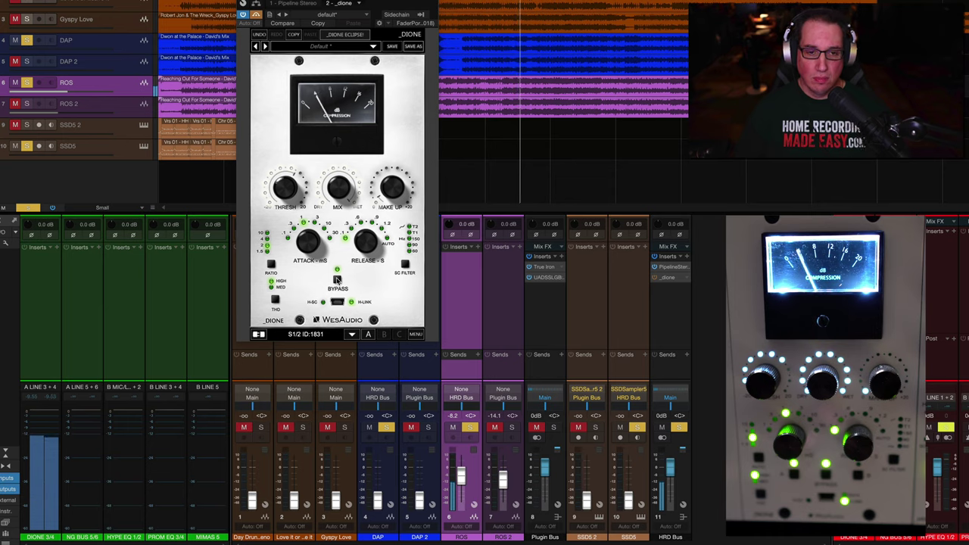
pyautogui.moveTo(282, 195)
pyautogui.moveTo(282, 195); pyautogui.dragTo(281, 191)
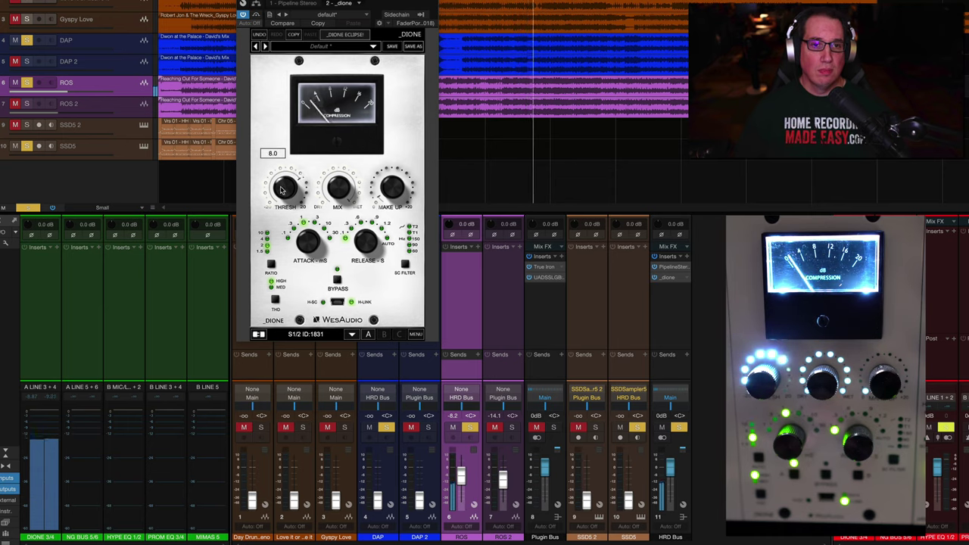
pyautogui.click(335, 282)
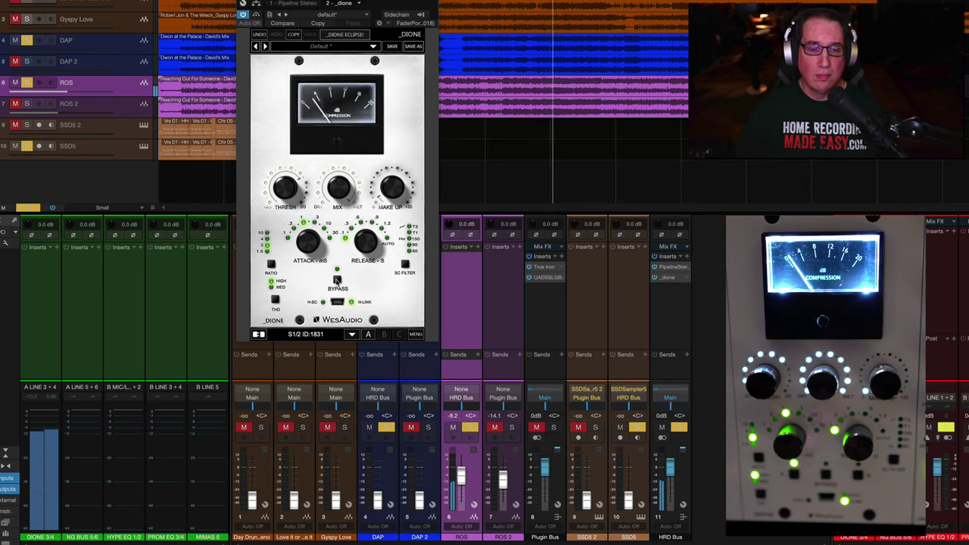
pyautogui.click(337, 281)
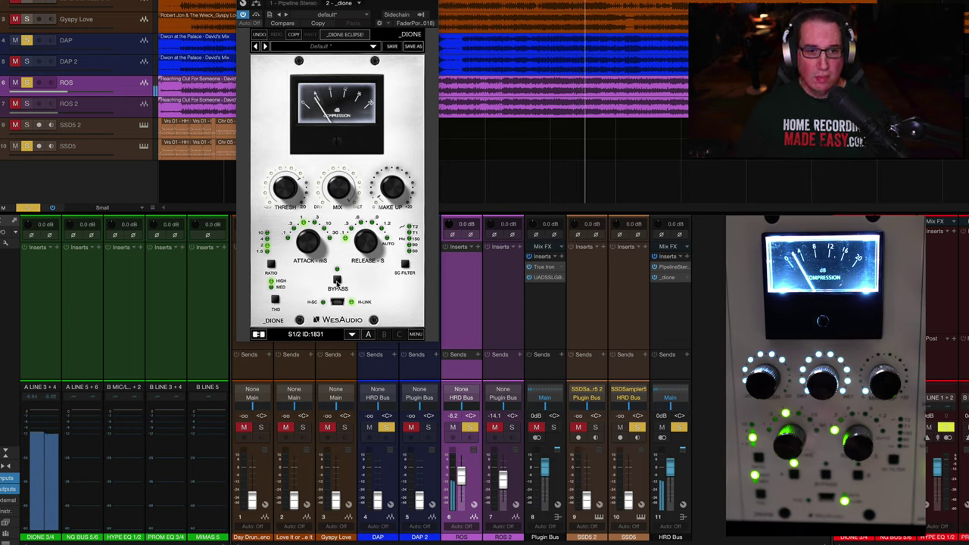
pyautogui.click(337, 282)
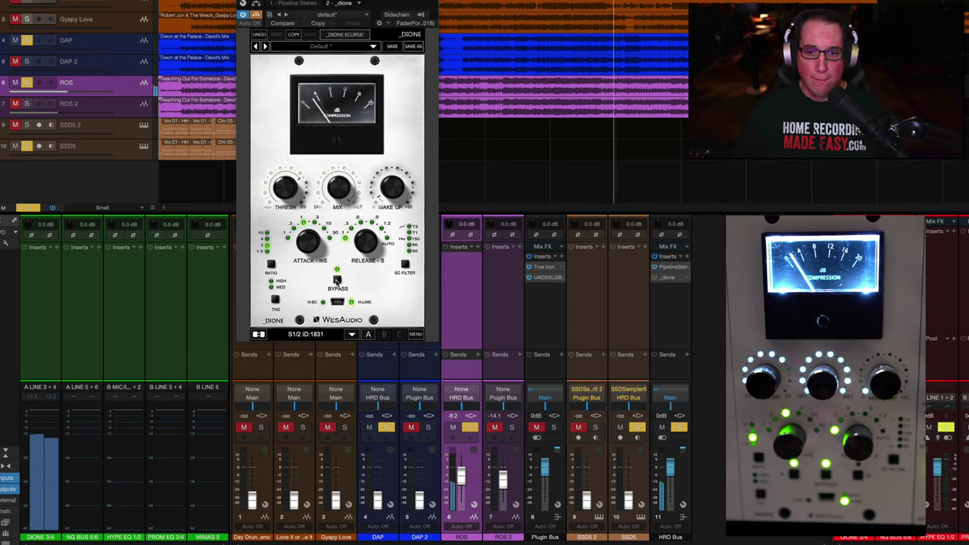
# Audition the compressor with THD off and set to MED, toggling bypass to compare the ROS mix
pyautogui.moveTo(390, 193)
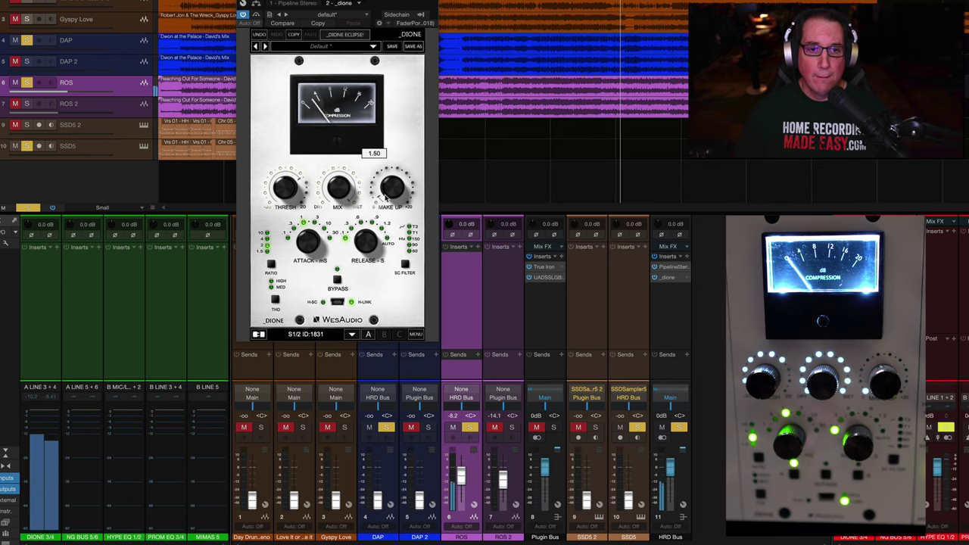
pyautogui.click(337, 279)
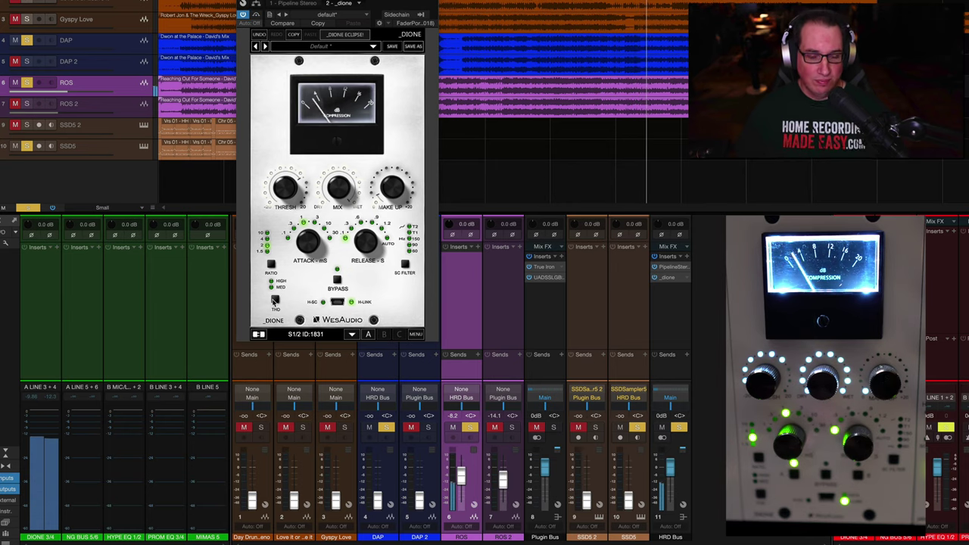
pyautogui.click(337, 278)
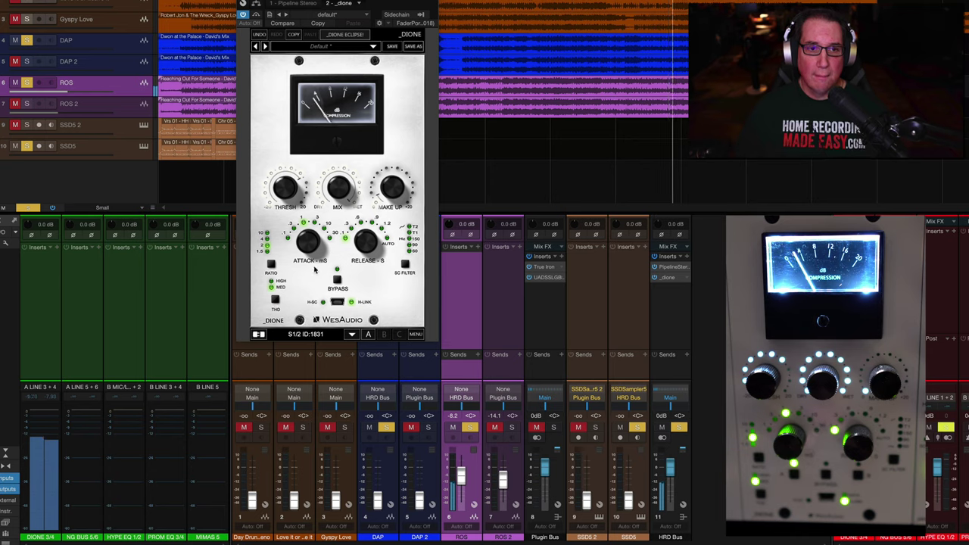
pyautogui.click(337, 280)
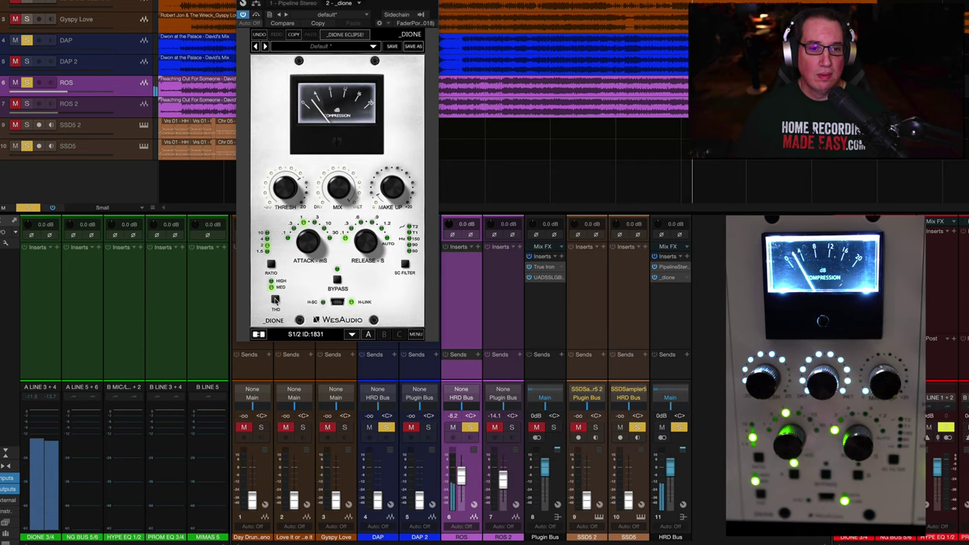
pyautogui.click(337, 279)
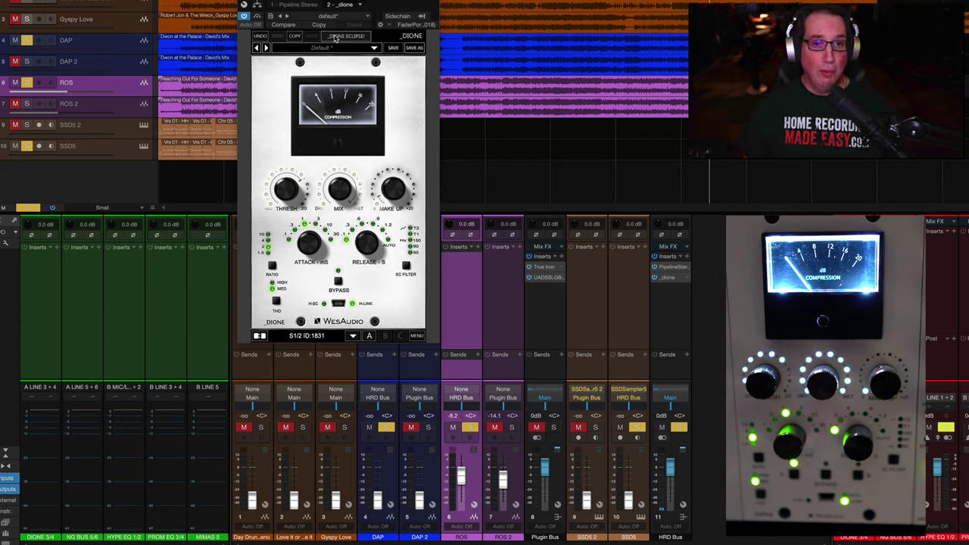
# Resume playback from an earlier point in the song and compare bypass with the compressor's THD set to HIGH
pyautogui.moveTo(341, 8); pyautogui.dragTo(342, 6)
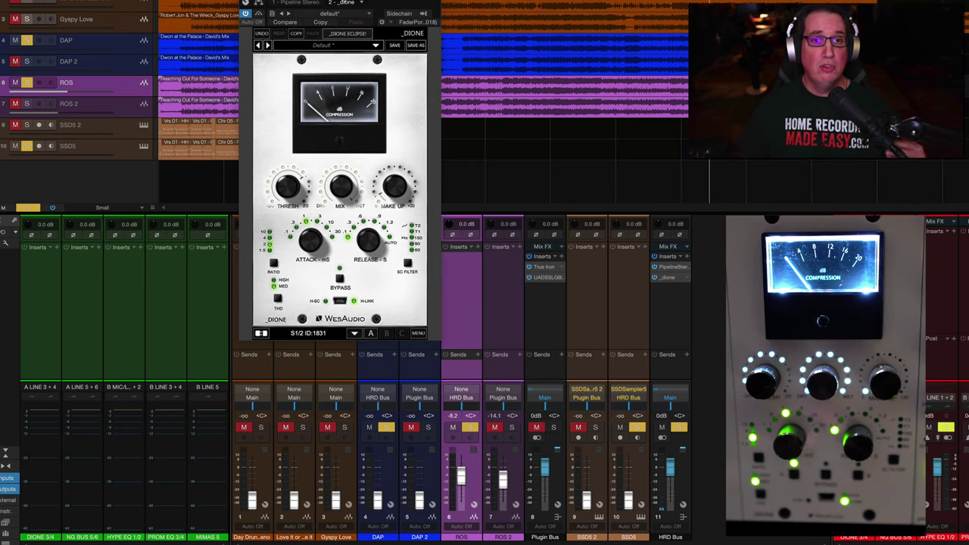
pyautogui.moveTo(342, 6); pyautogui.dragTo(344, 4)
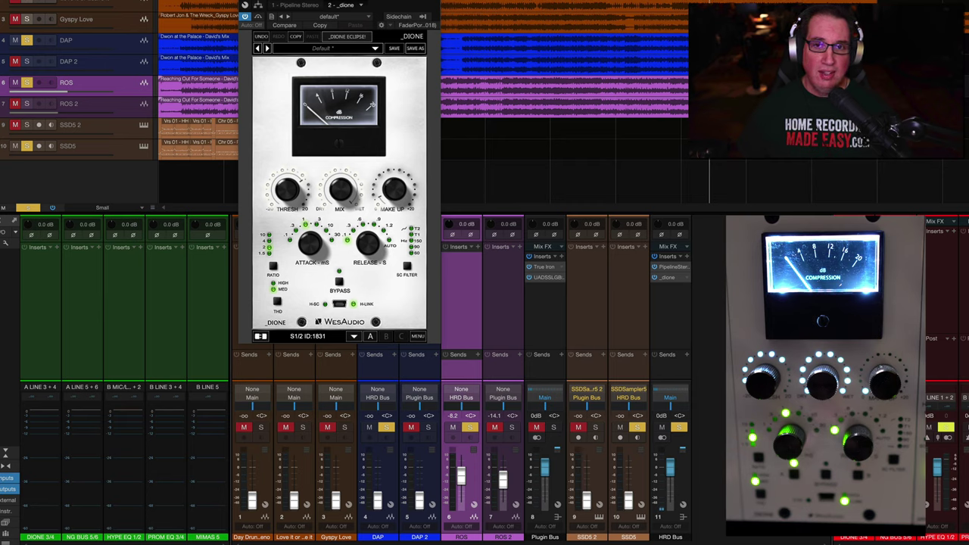
pyautogui.click(642, 152)
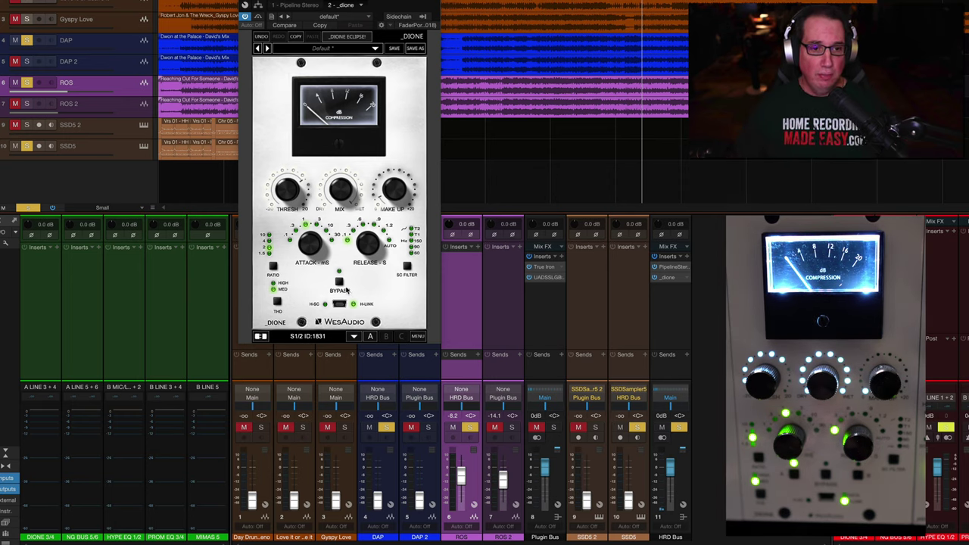
pyautogui.press('space')
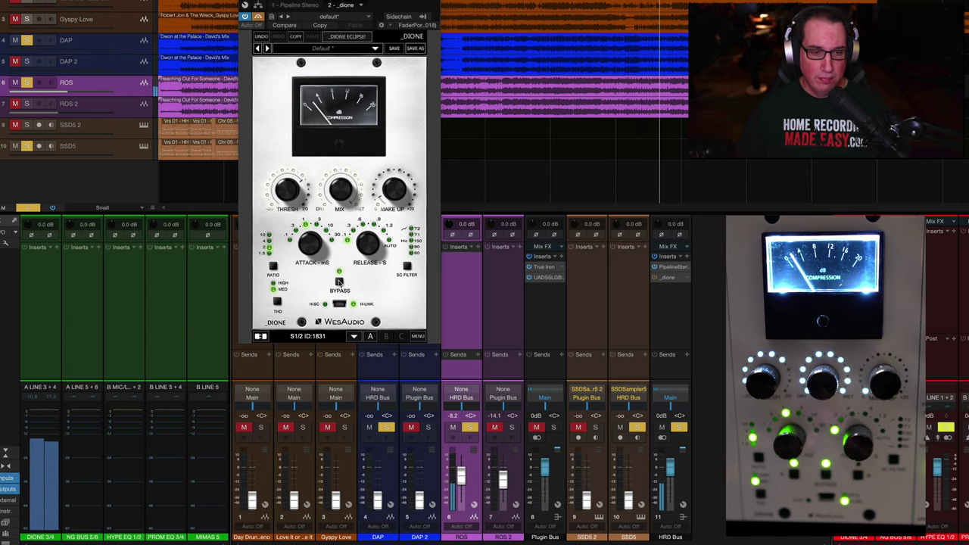
pyautogui.click(339, 282)
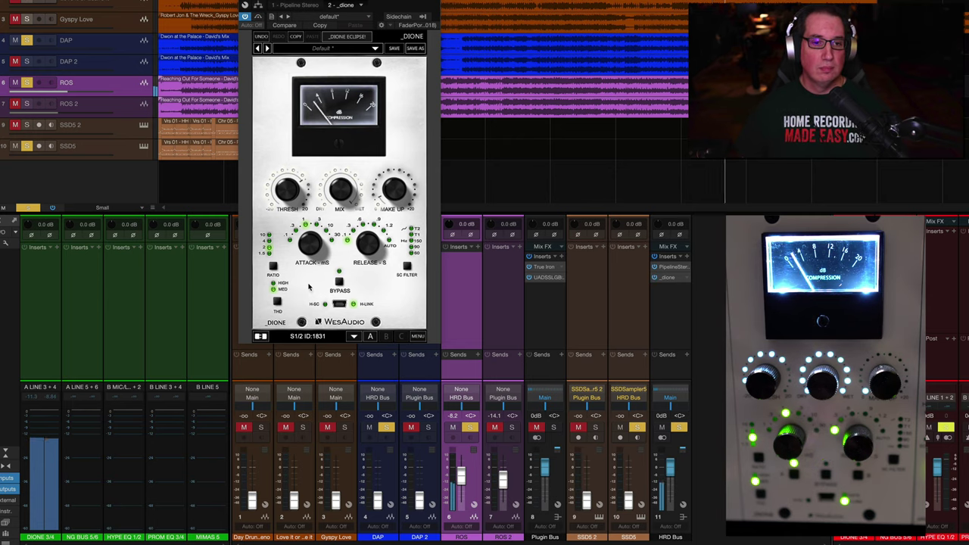
pyautogui.click(340, 282)
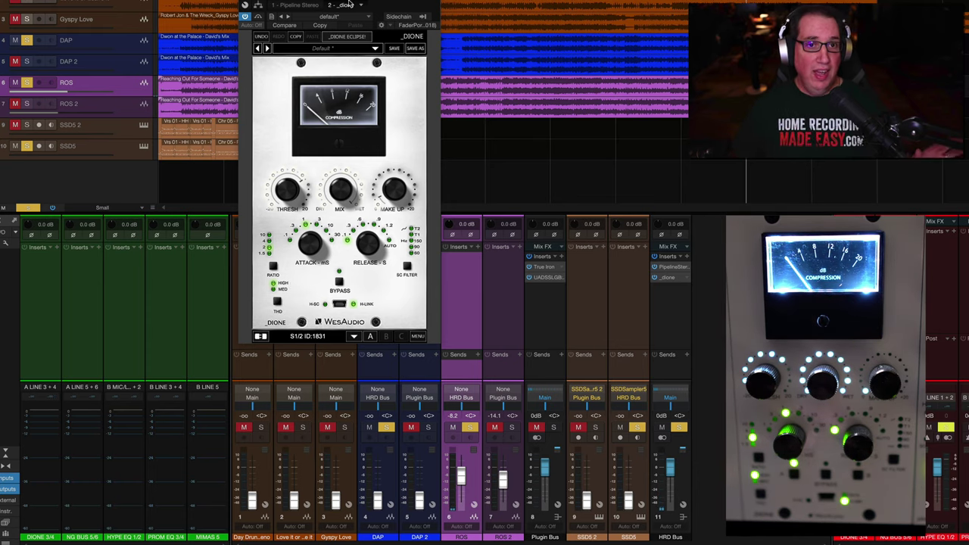
pyautogui.moveTo(334, 82); pyautogui.dragTo(350, 69)
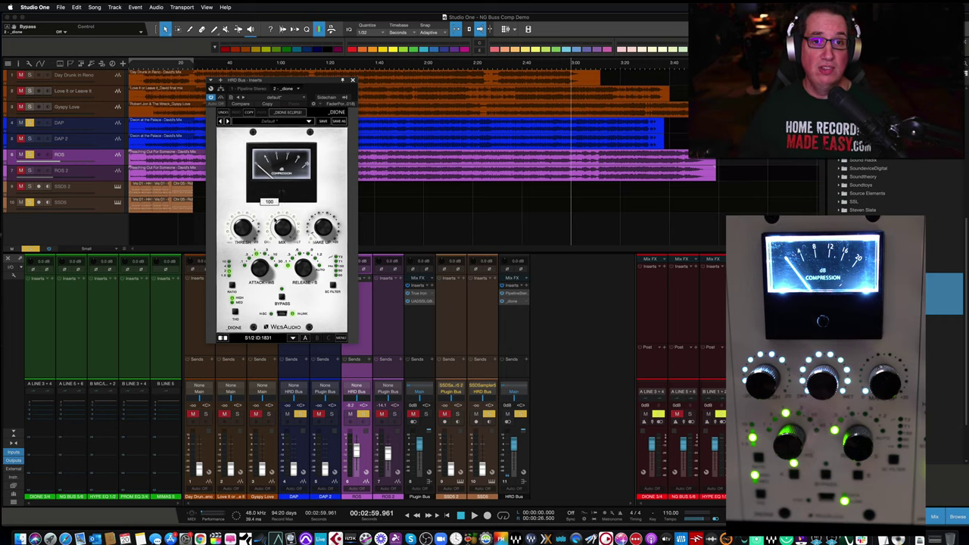
pyautogui.moveTo(284, 83); pyautogui.dragTo(281, 81)
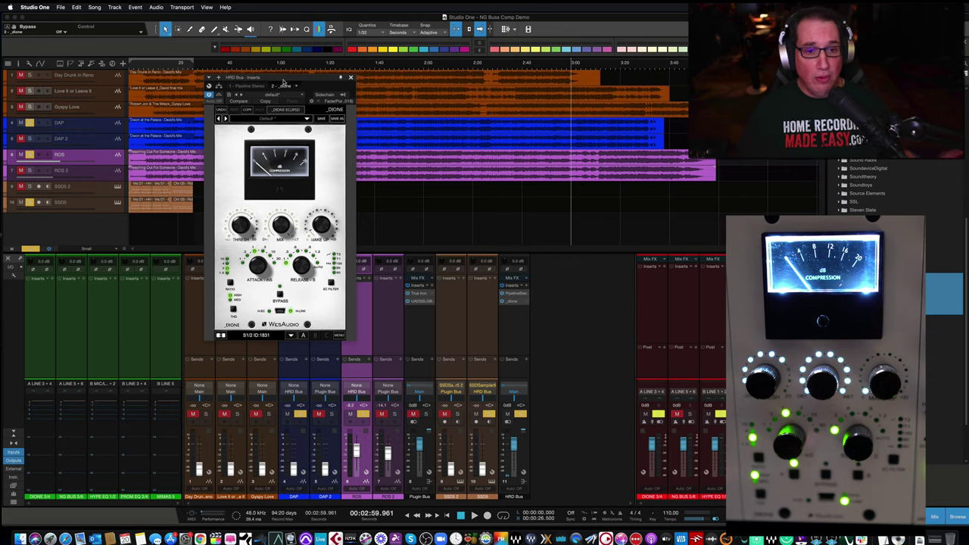
pyautogui.moveTo(283, 80); pyautogui.dragTo(281, 78)
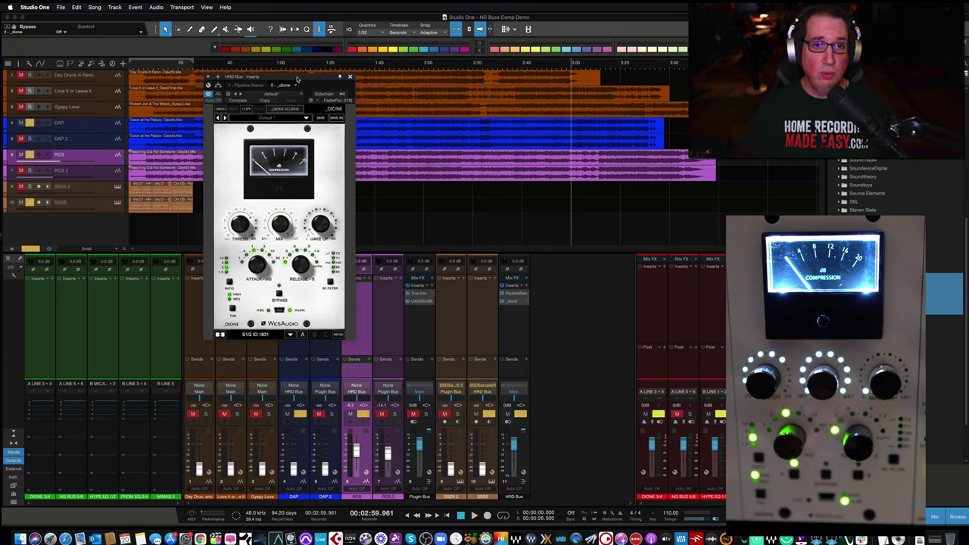
pyautogui.moveTo(297, 79); pyautogui.dragTo(297, 80)
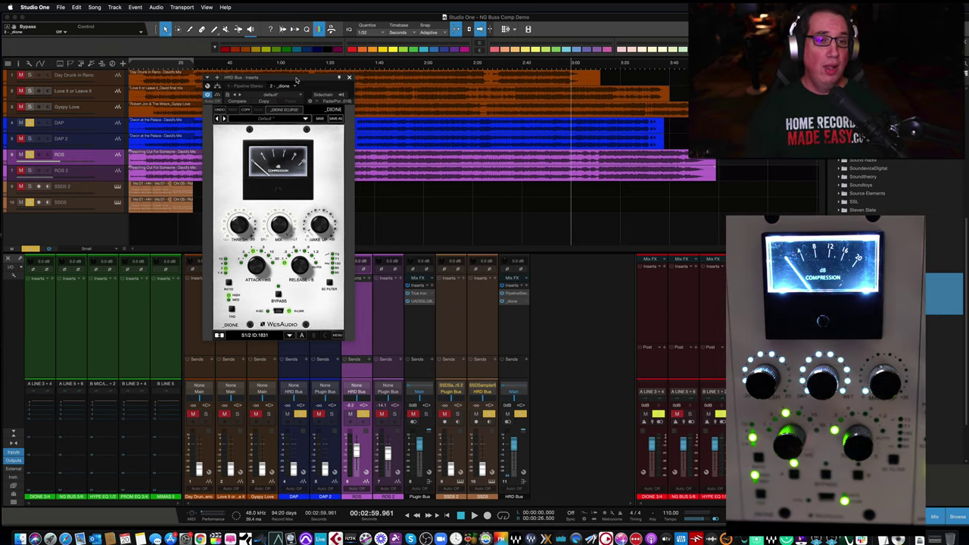
pyautogui.moveTo(297, 79); pyautogui.dragTo(318, 91)
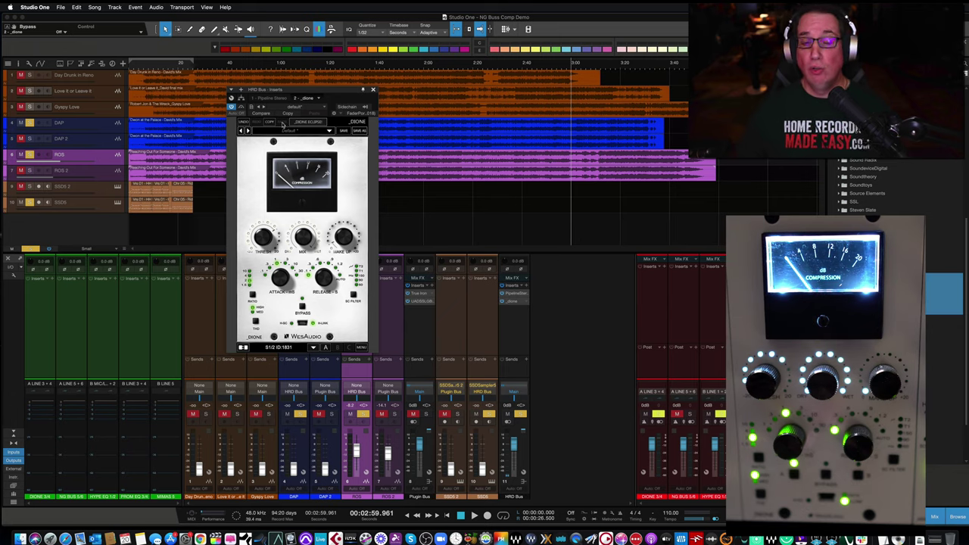
pyautogui.moveTo(300, 92); pyautogui.dragTo(296, 87)
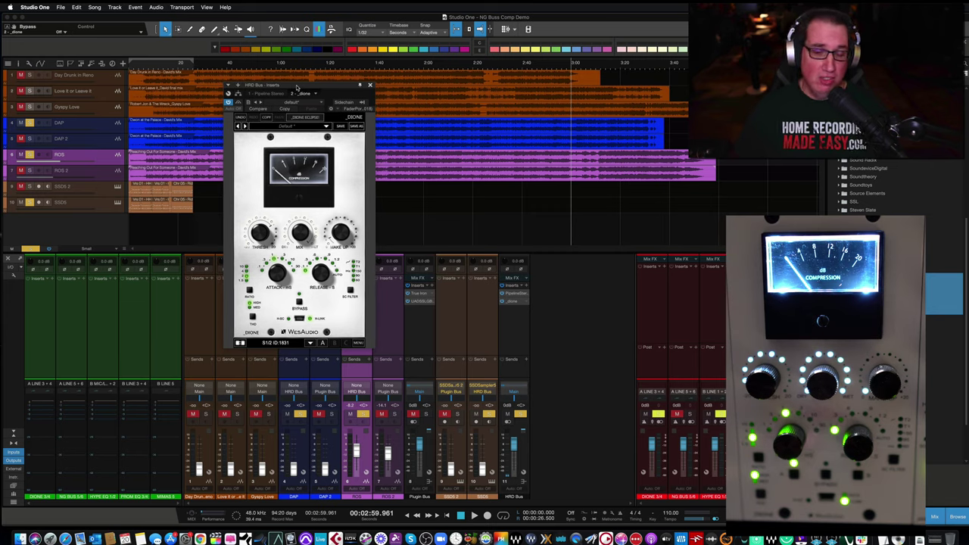